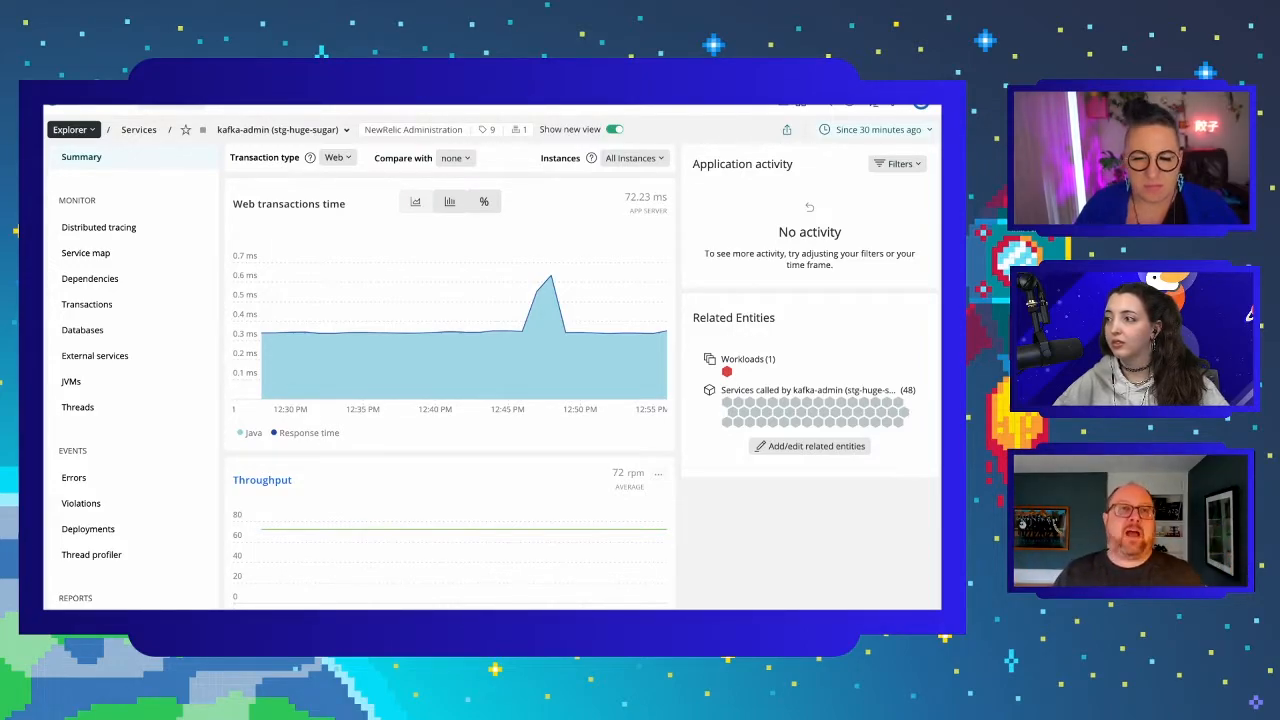
- Facet the 30-day NrAiIncident count query for the stg-huge-sugar-kafka cluster by conditionName and run it
key("ctrl+Tab")
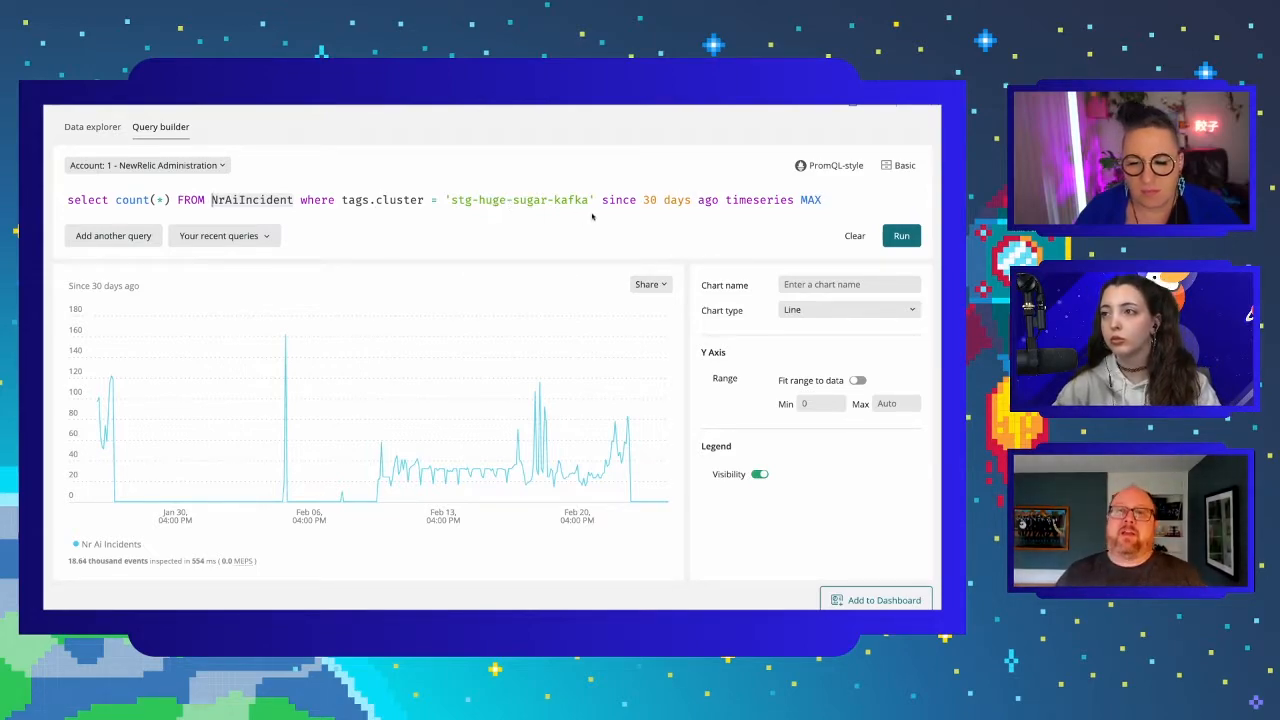
left_click(697, 200)
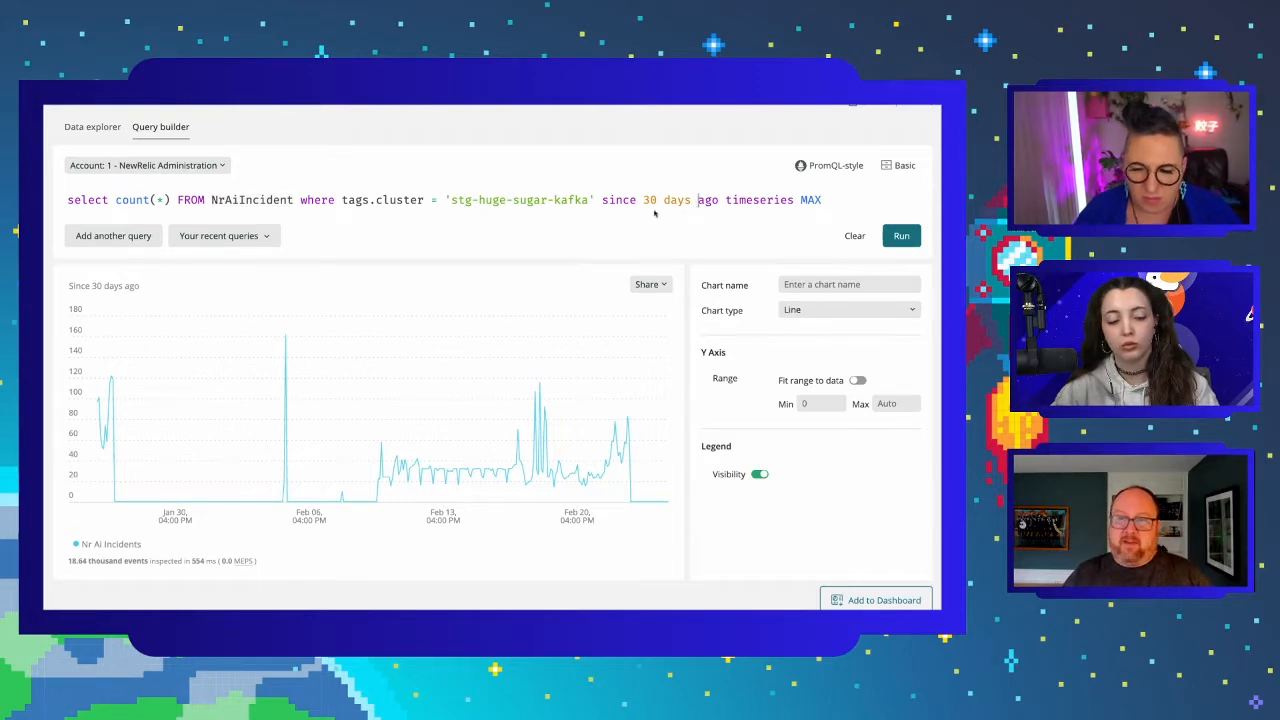
left_click(599, 200)
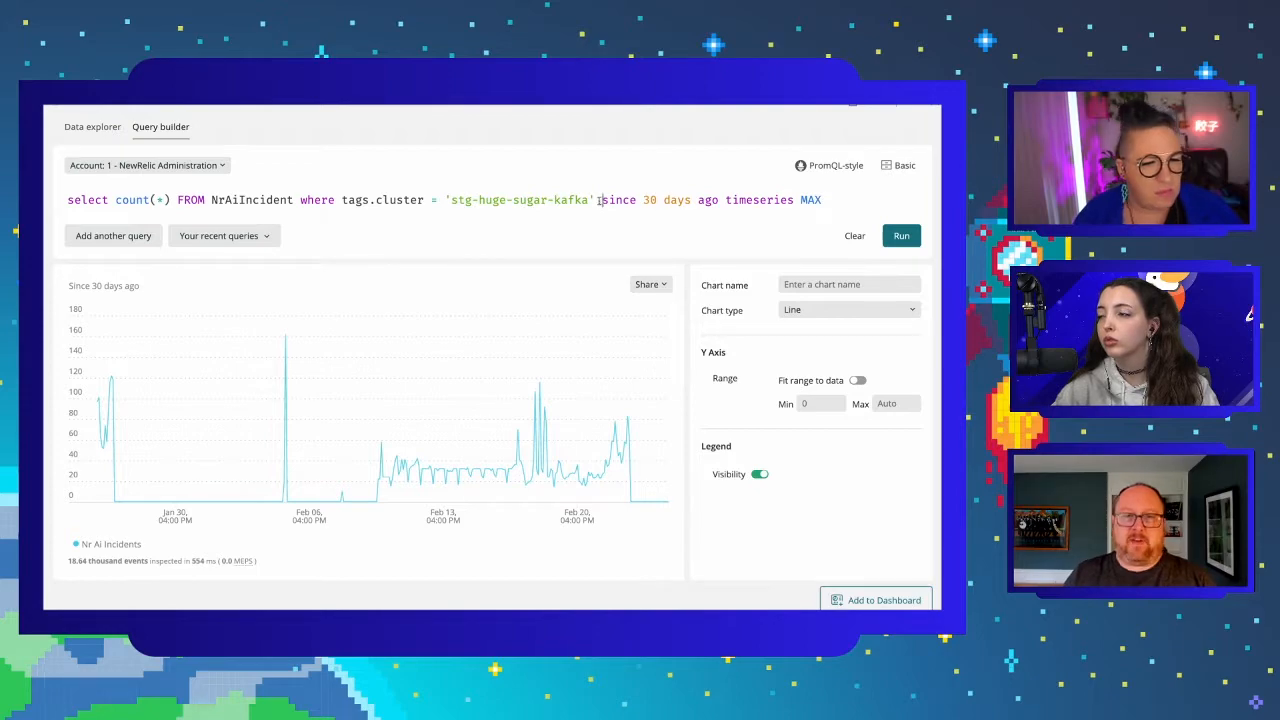
type("FACET conditionName")
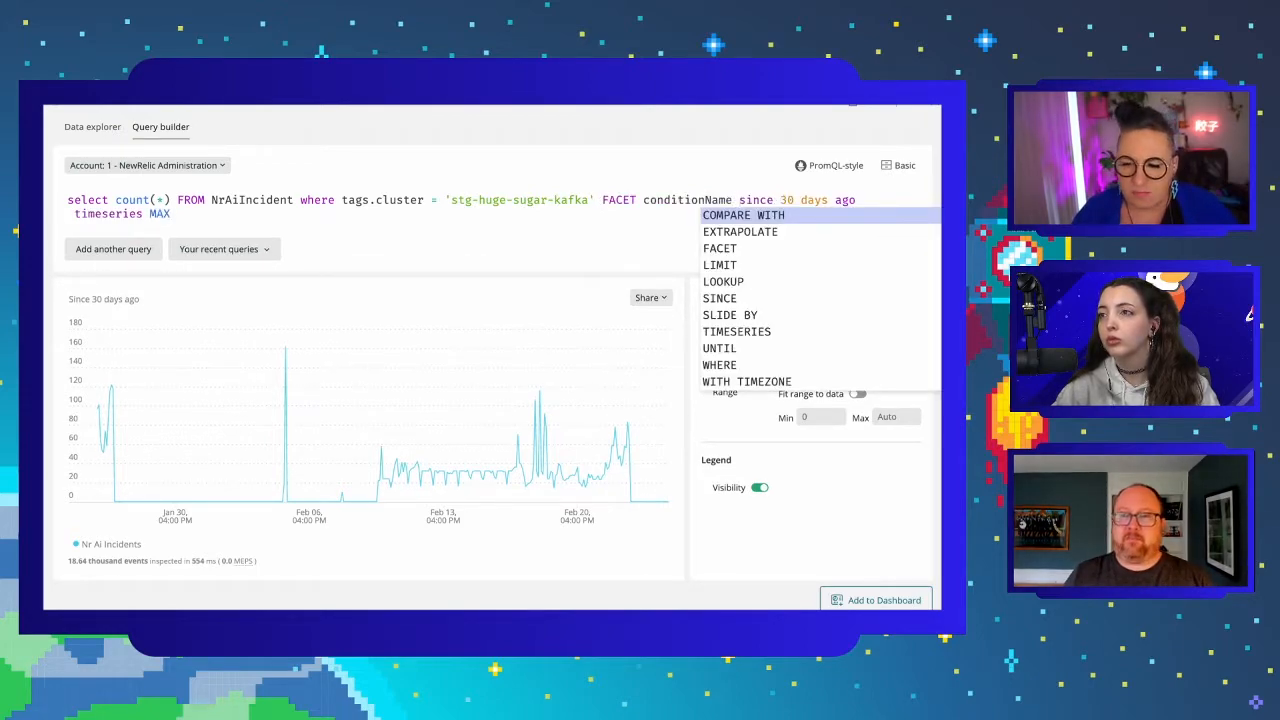
key("ctrl+Return")
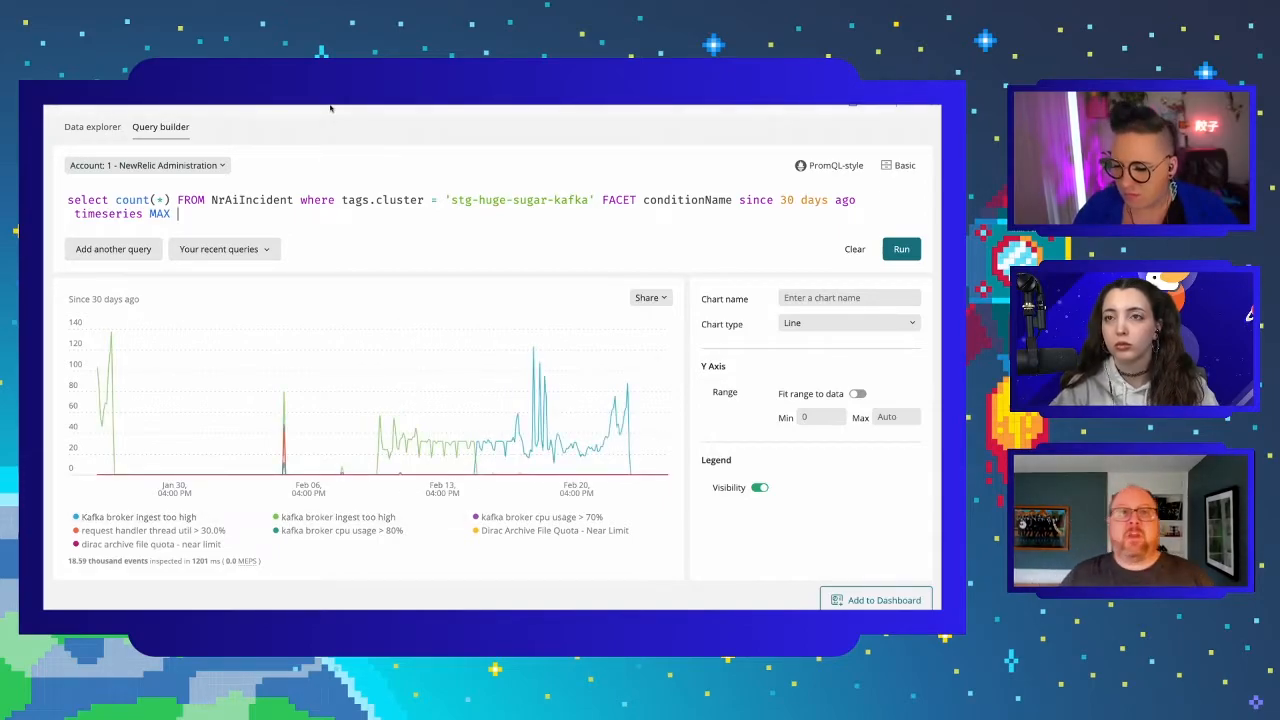
- Return to the Kafka Staging Maintenance muting rule form and enter "Hey we are upgrading" as its description
key("ctrl+Tab")
key("super+plus")
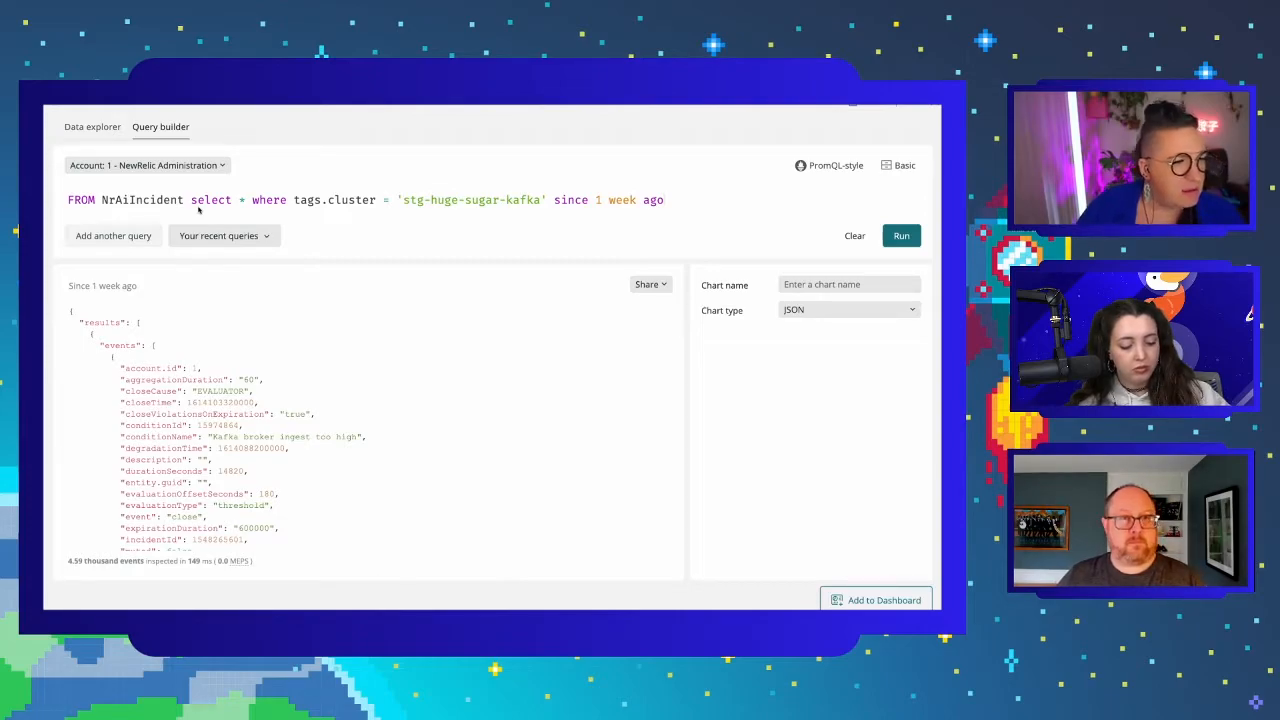
left_click(247, 106)
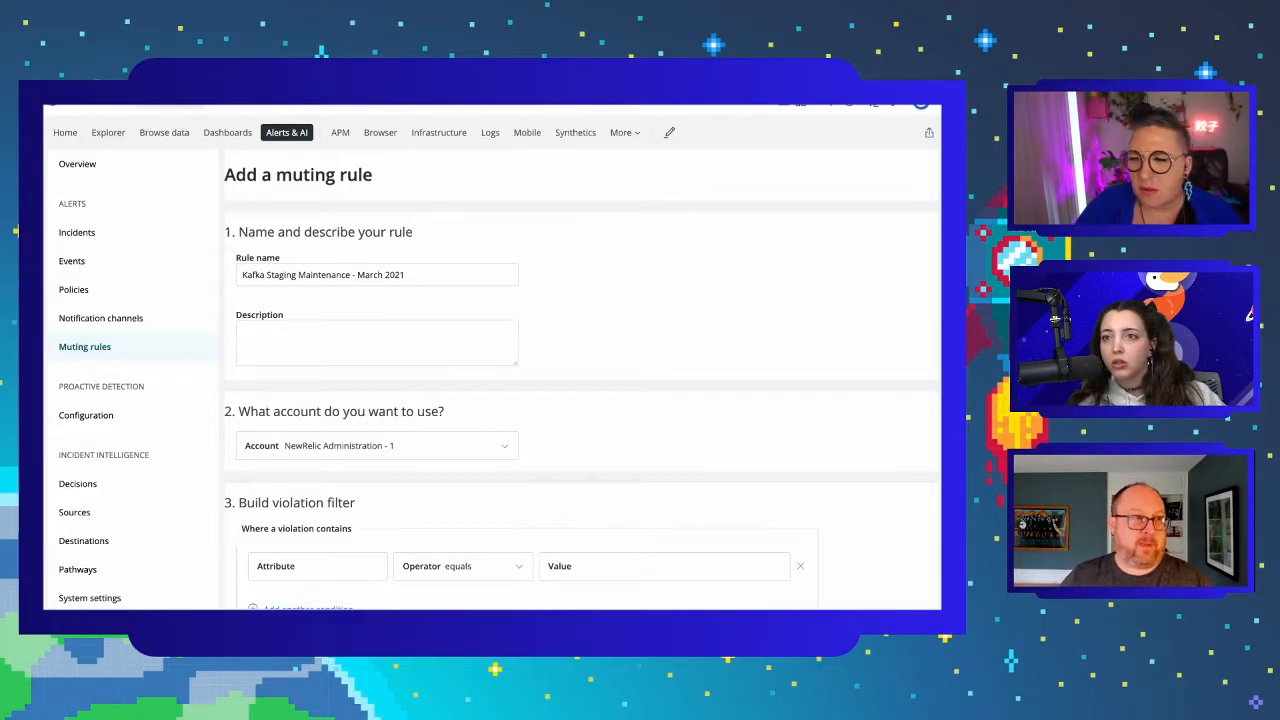
left_click(336, 331)
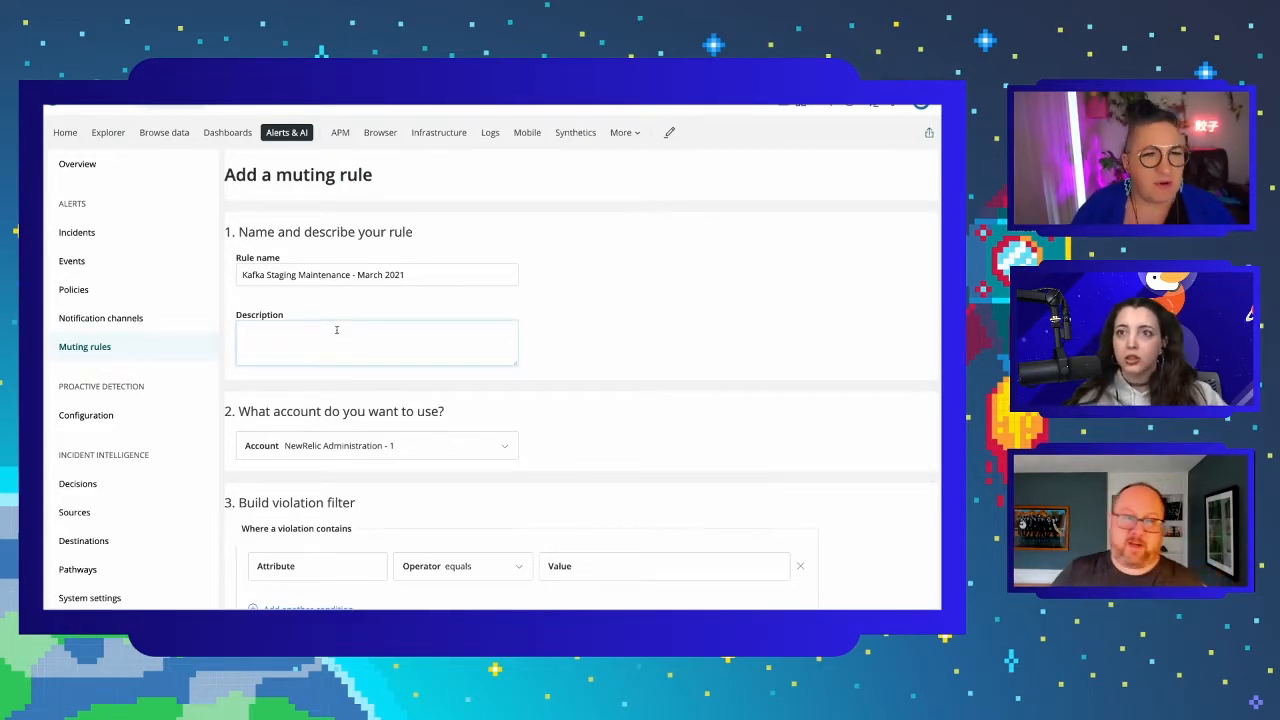
scroll(336, 330, "down", 1)
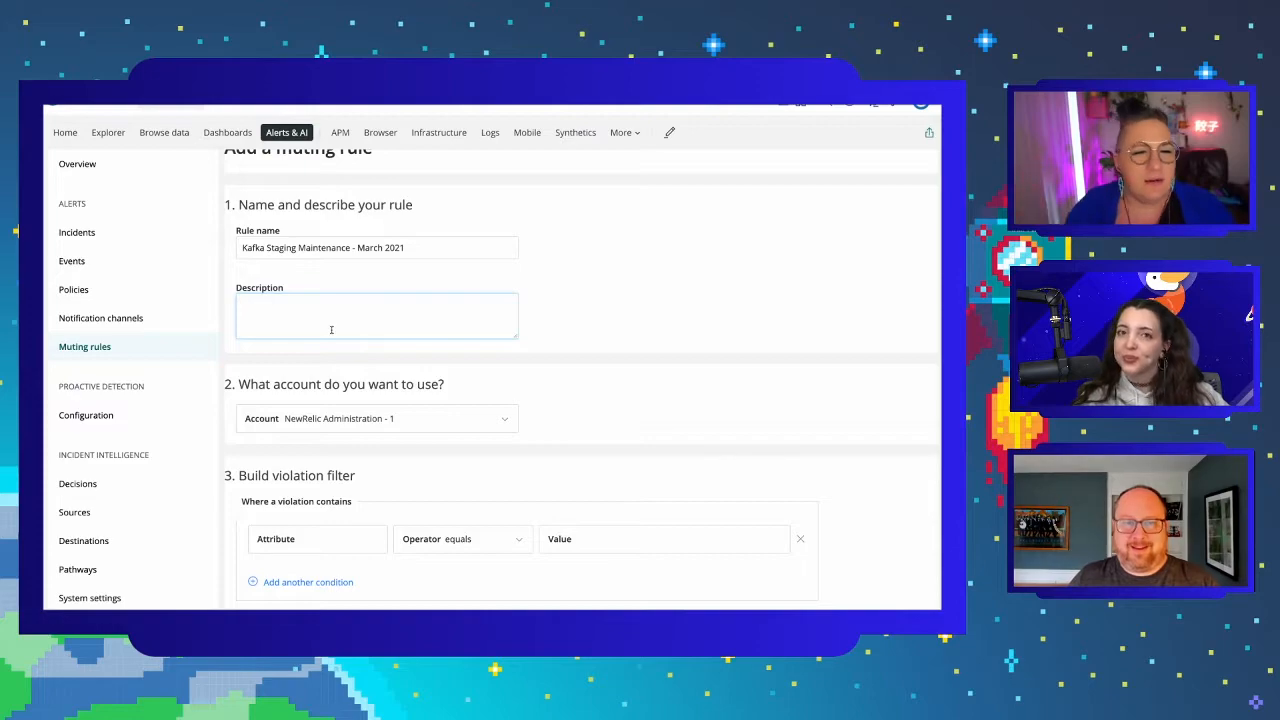
scroll(331, 329, "down", 1)
scroll(331, 329, "down", 2)
scroll(331, 329, "up", 3)
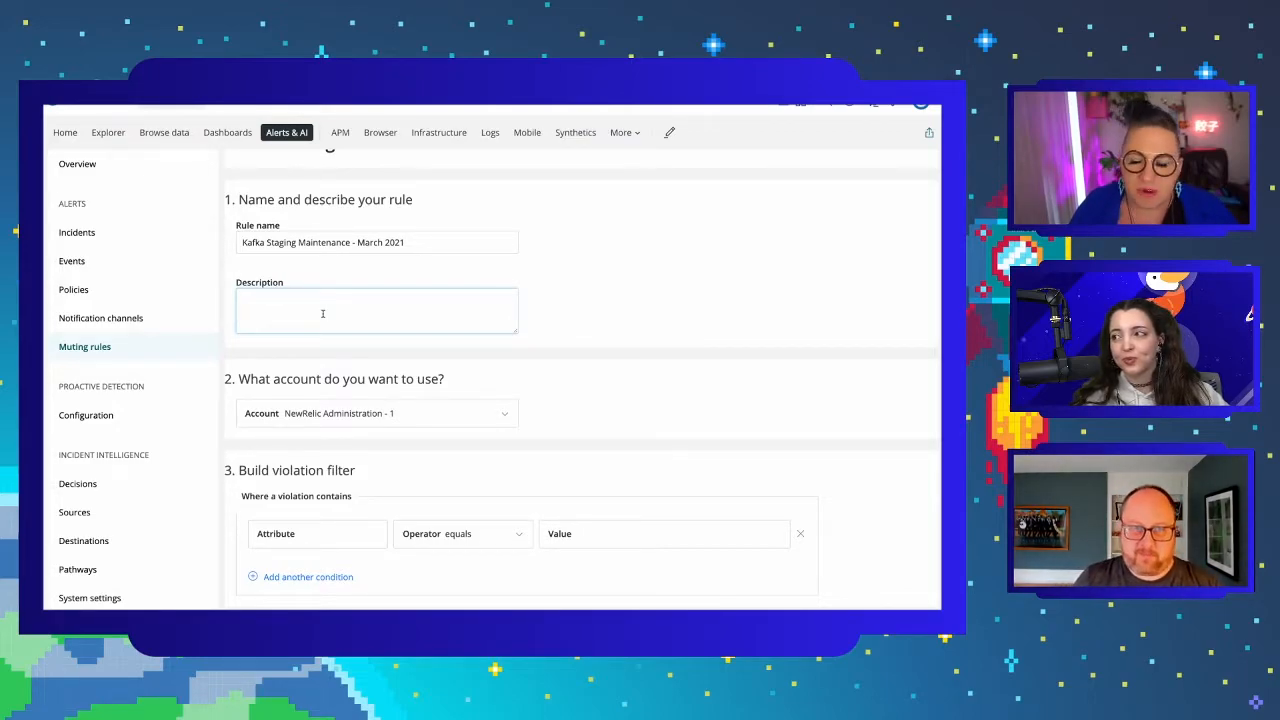
type("Hey")
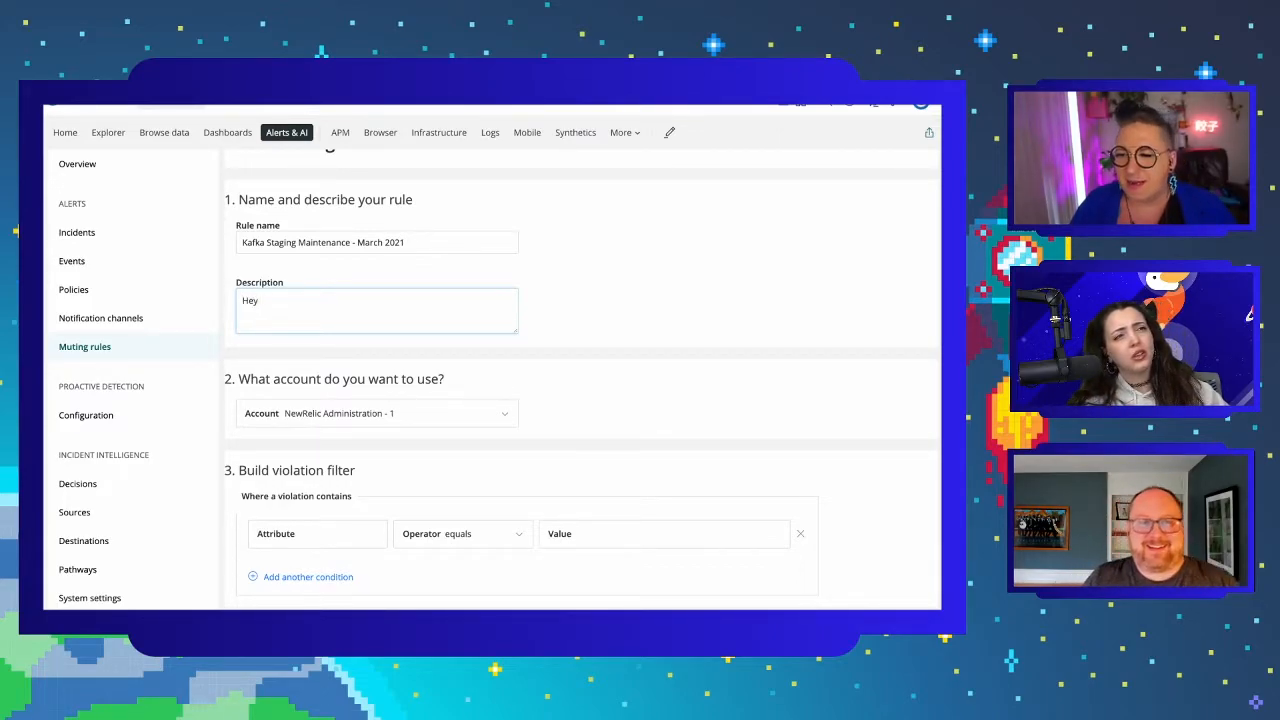
type("we are")
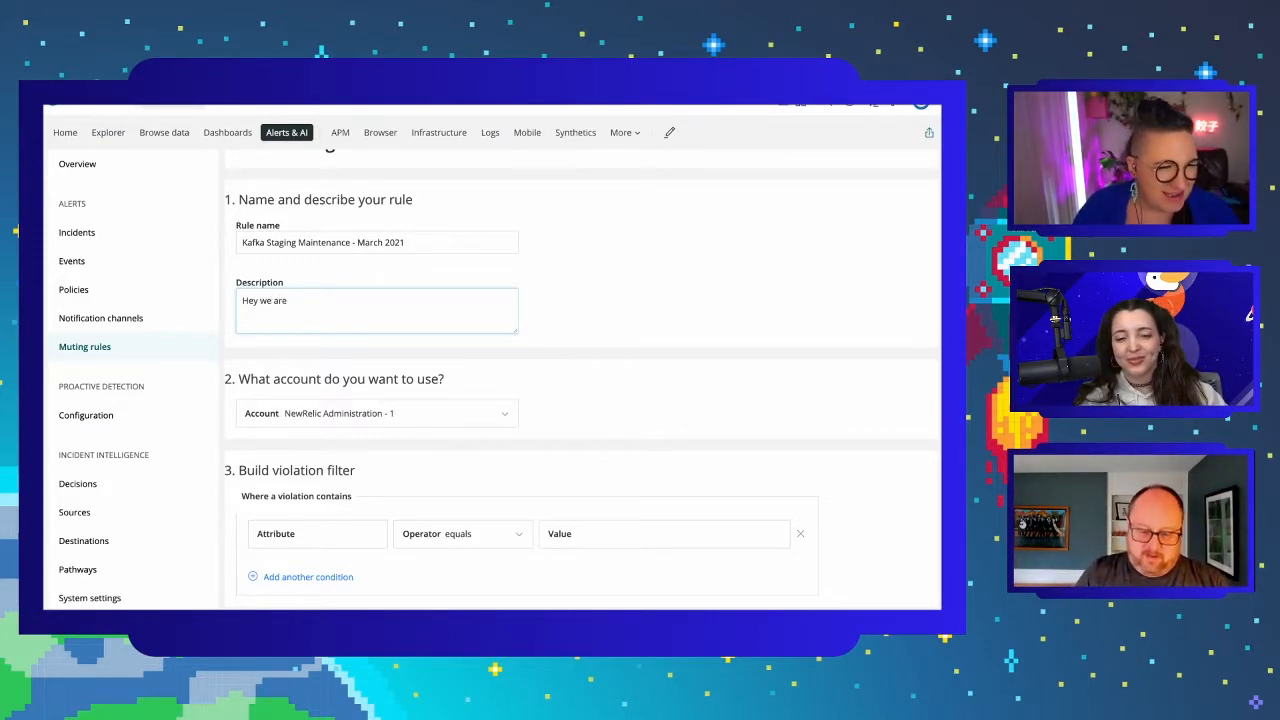
type(" upfra")
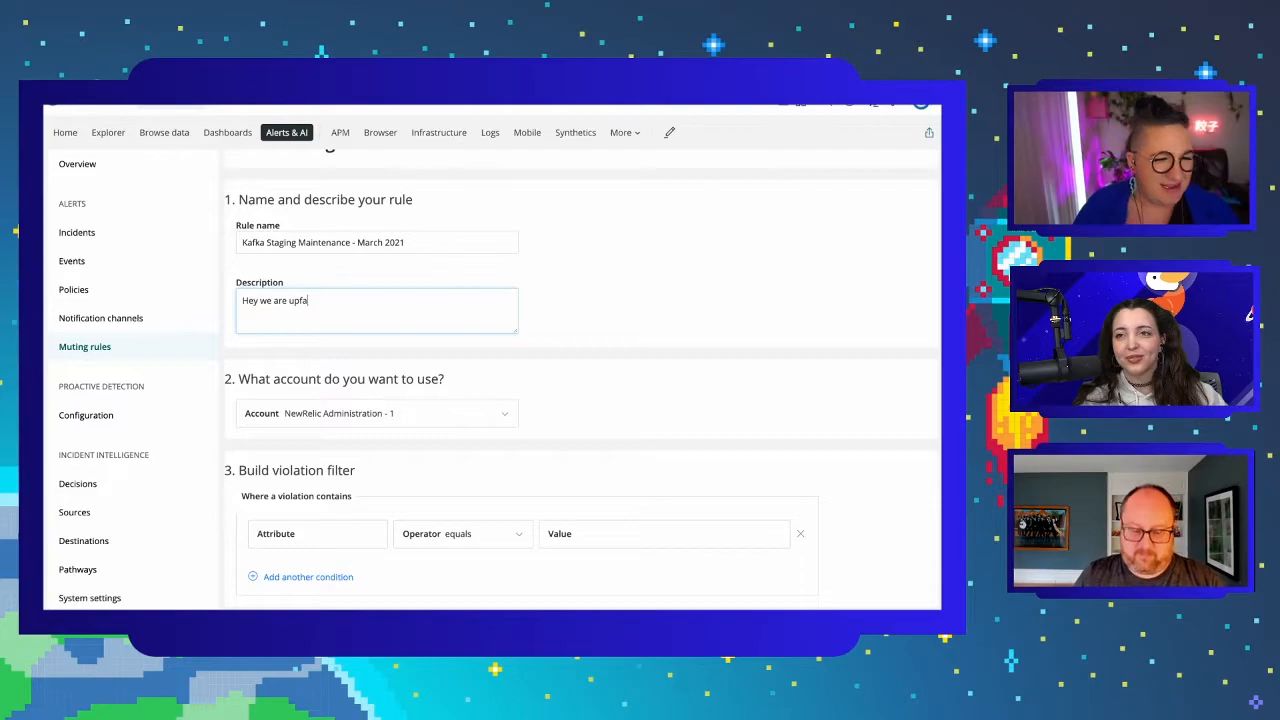
type("grading")
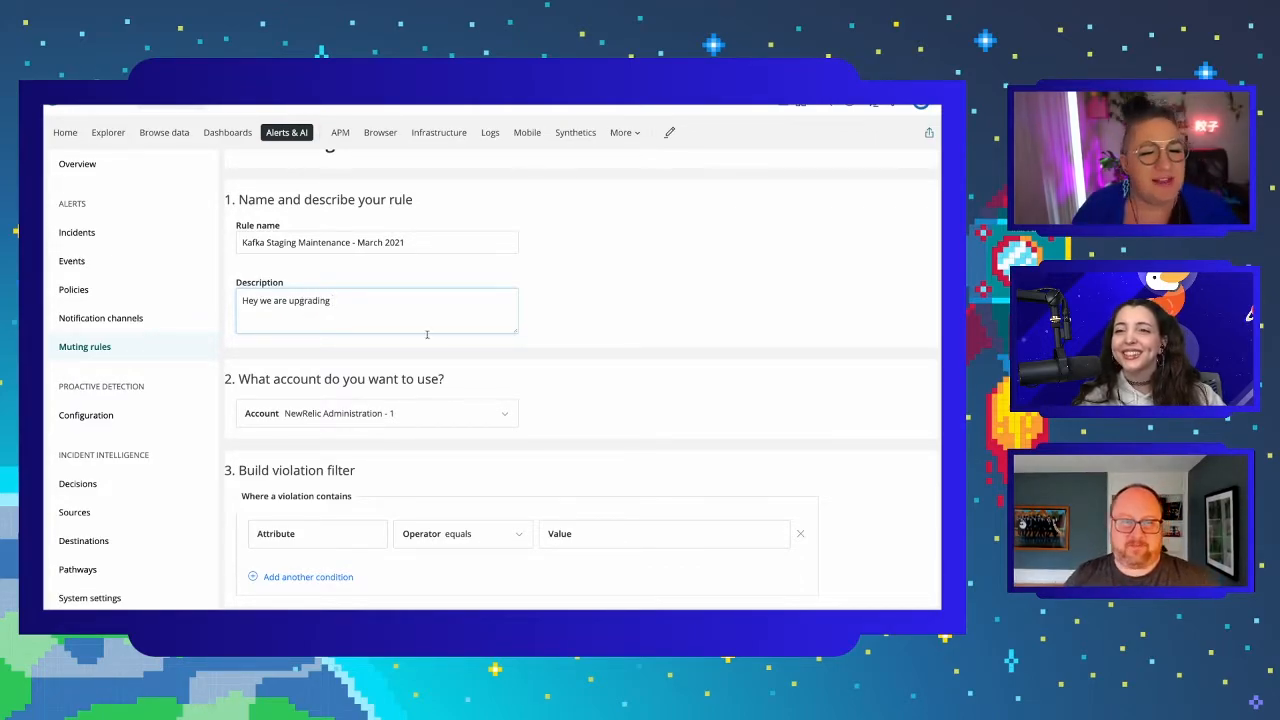
left_click(573, 326)
- Set the attribute of the muting rule's violation filter condition to tag.cluster
scroll(572, 328, "down", 1)
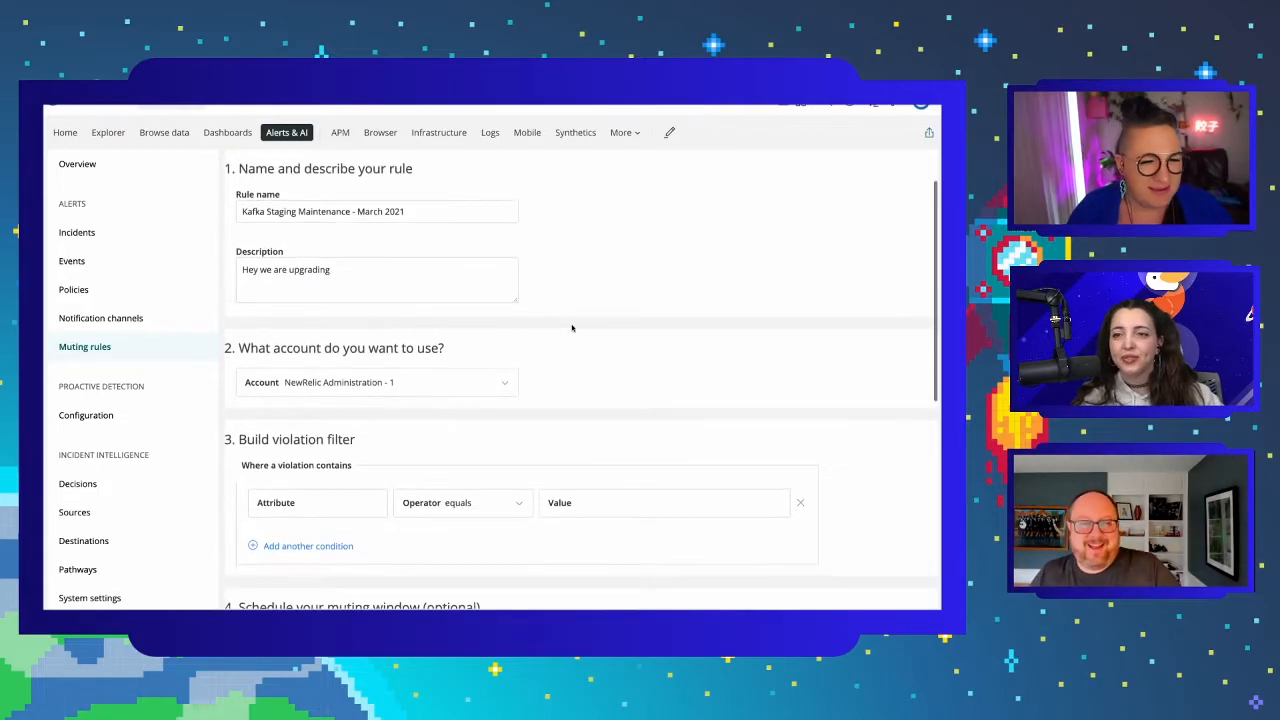
scroll(572, 328, "down", 2)
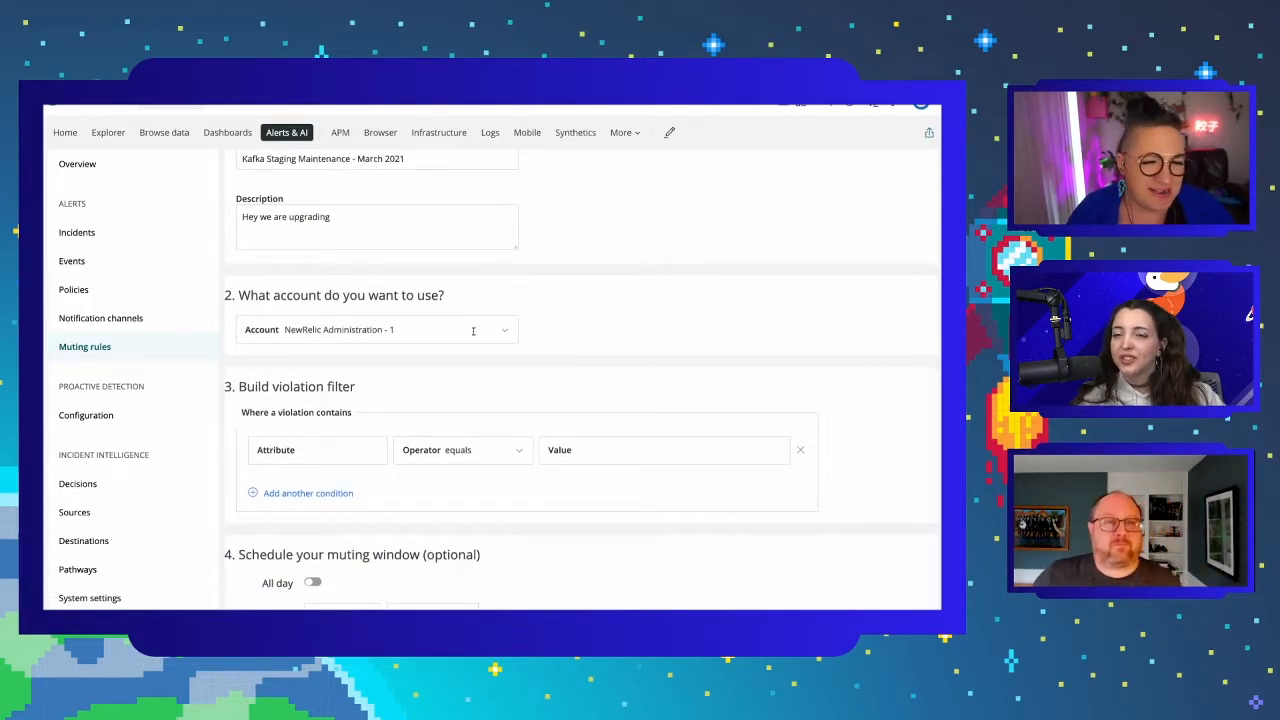
scroll(473, 333, "up", 1)
scroll(474, 335, "down", 2)
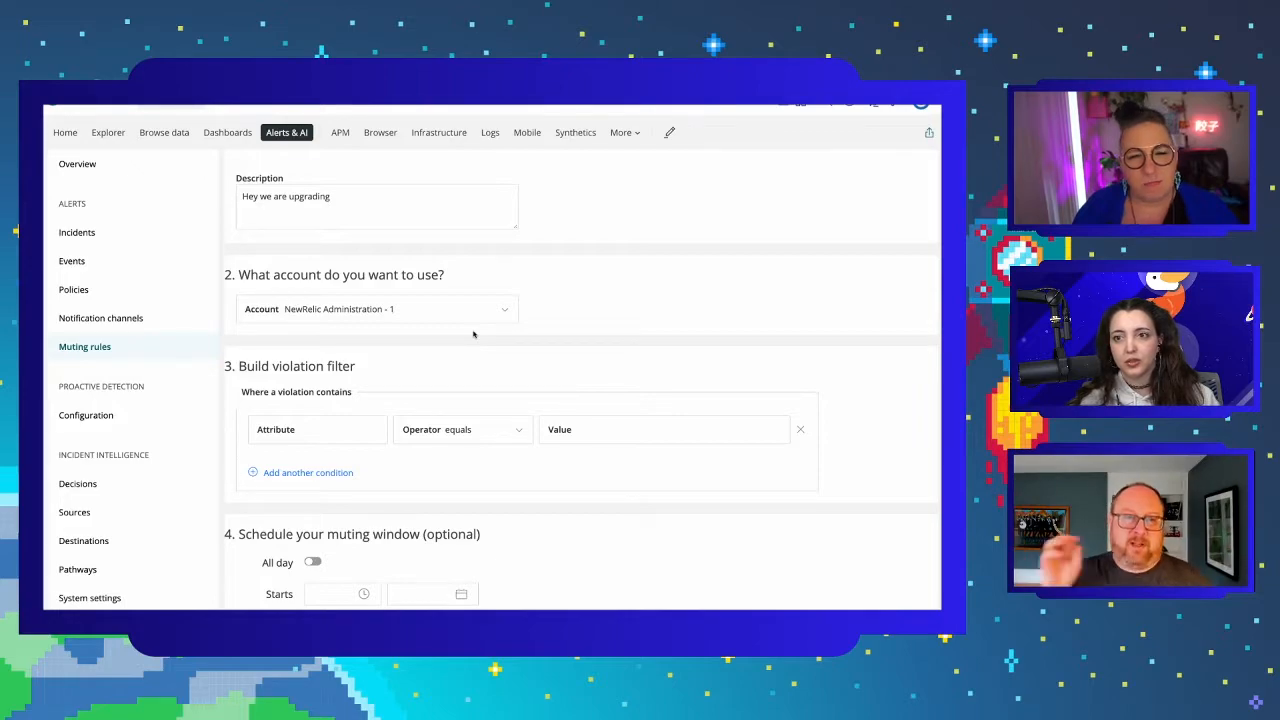
scroll(474, 334, "down", 1)
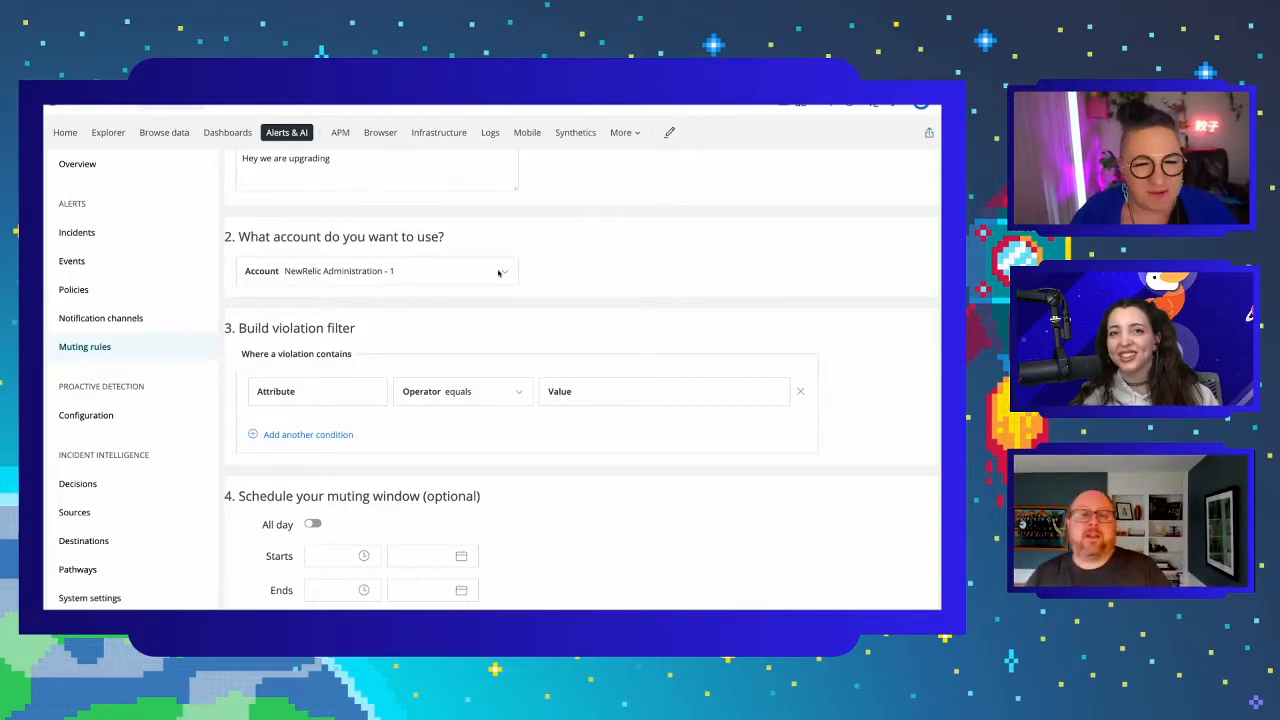
scroll(498, 280, "up", 1)
scroll(498, 290, "down", 1)
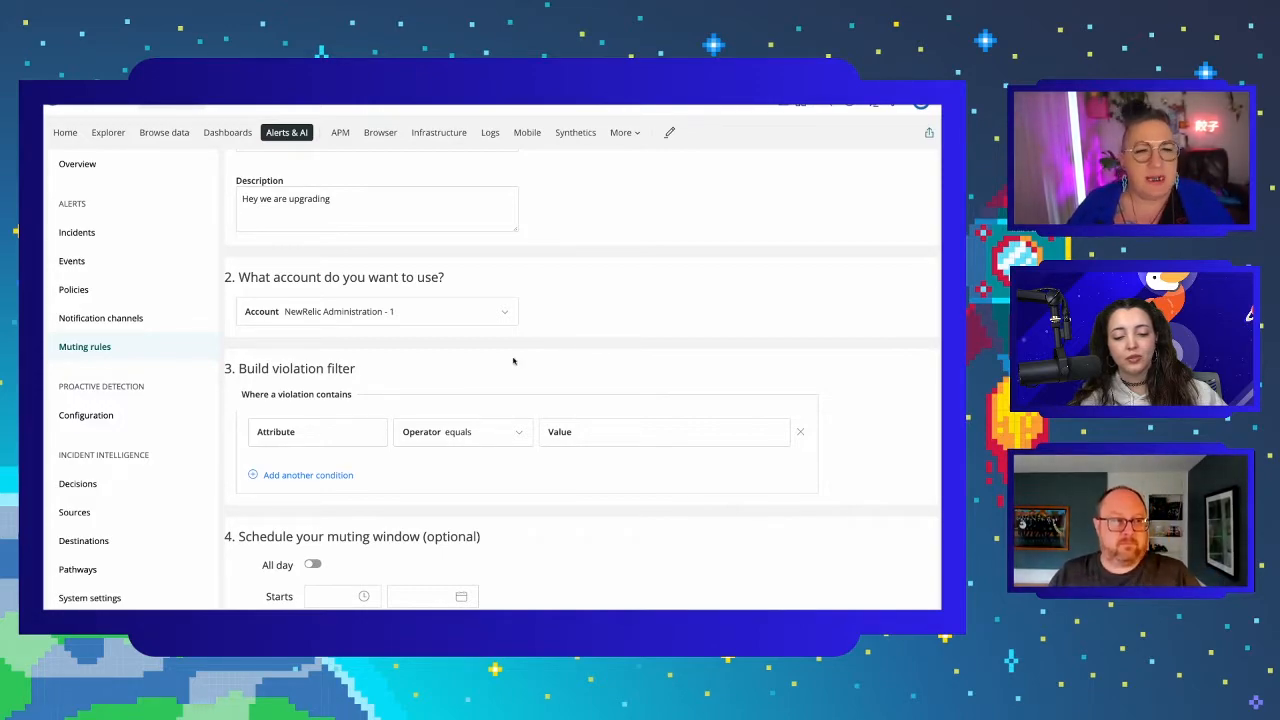
left_click(356, 433)
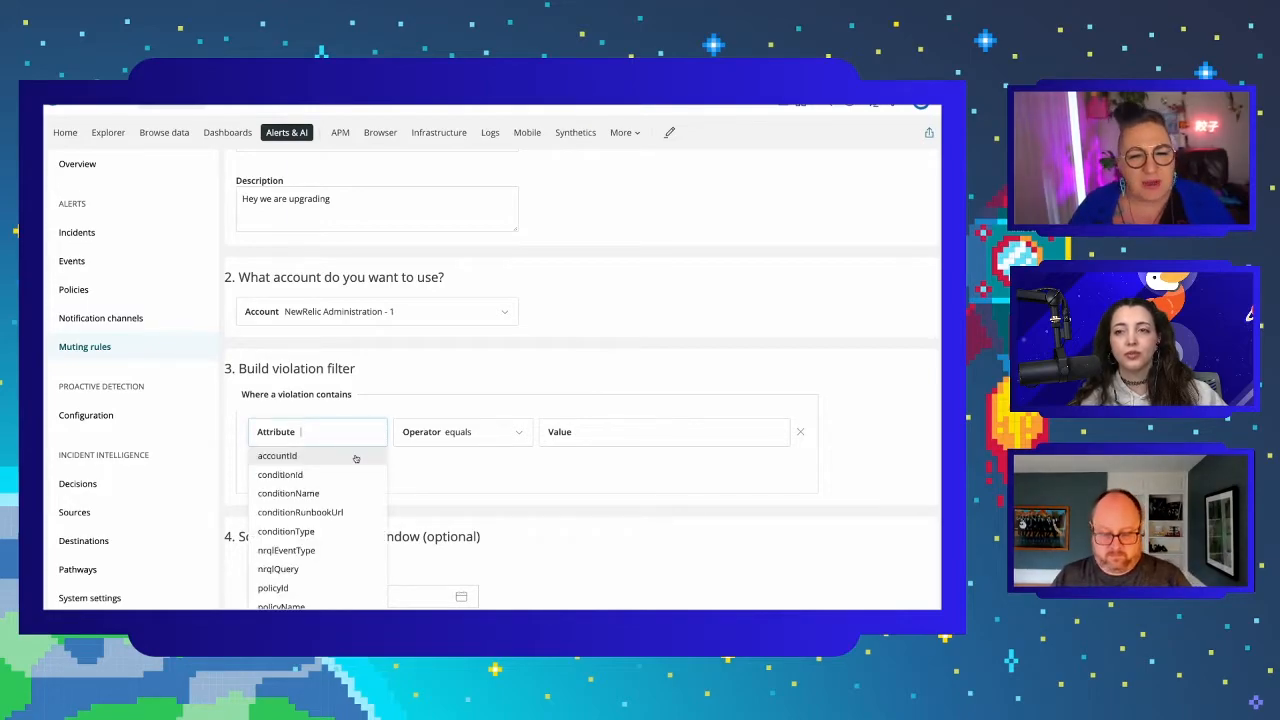
type("tag")
left_click(307, 457)
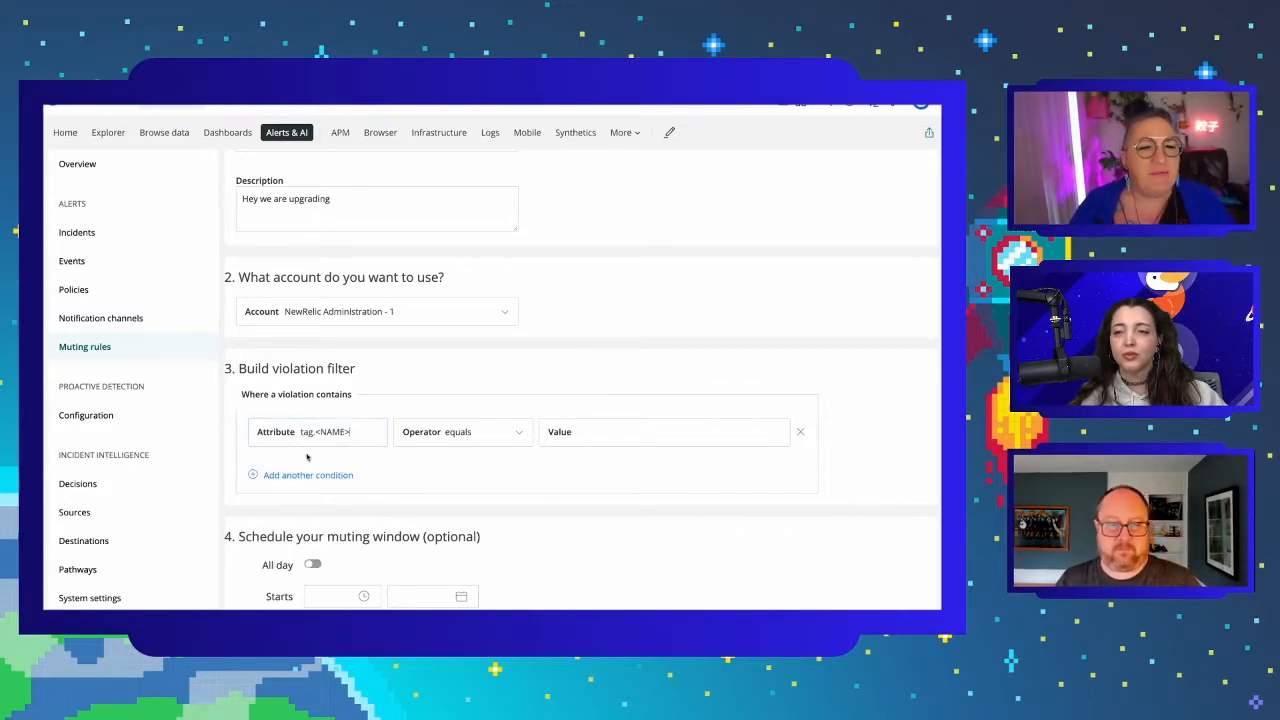
left_click_drag(366, 430, 317, 430)
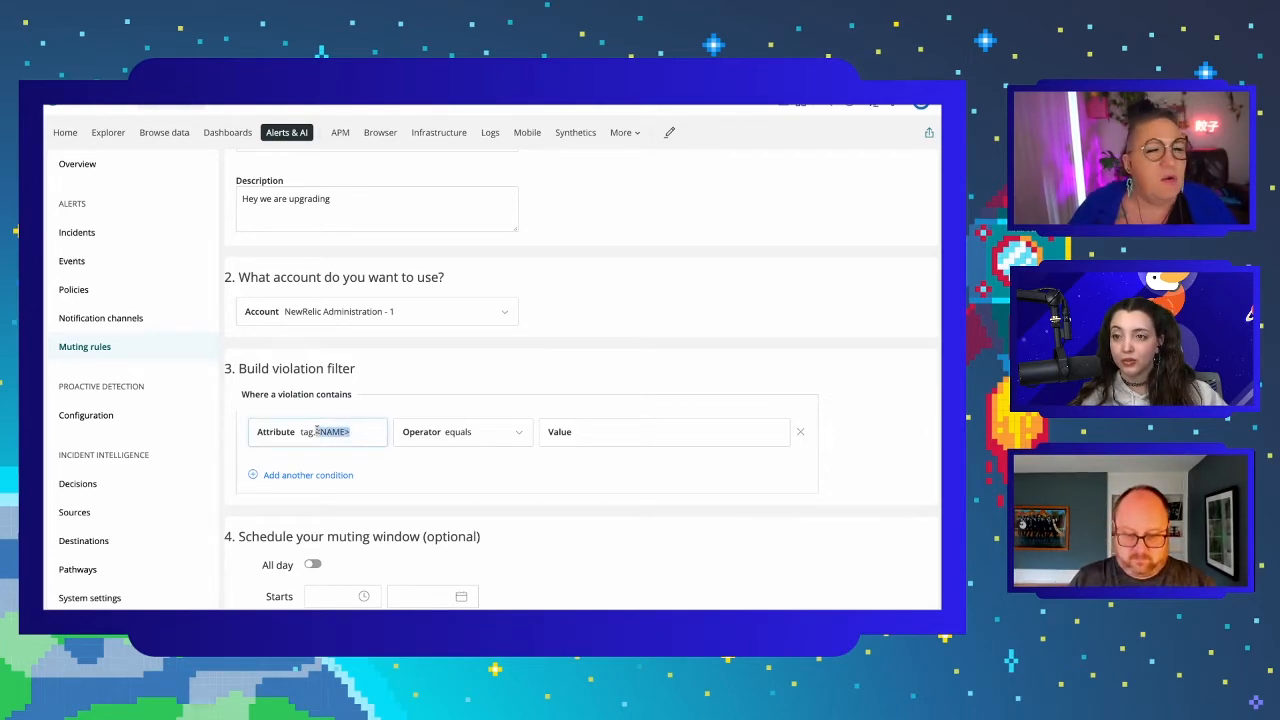
type("clusterName")
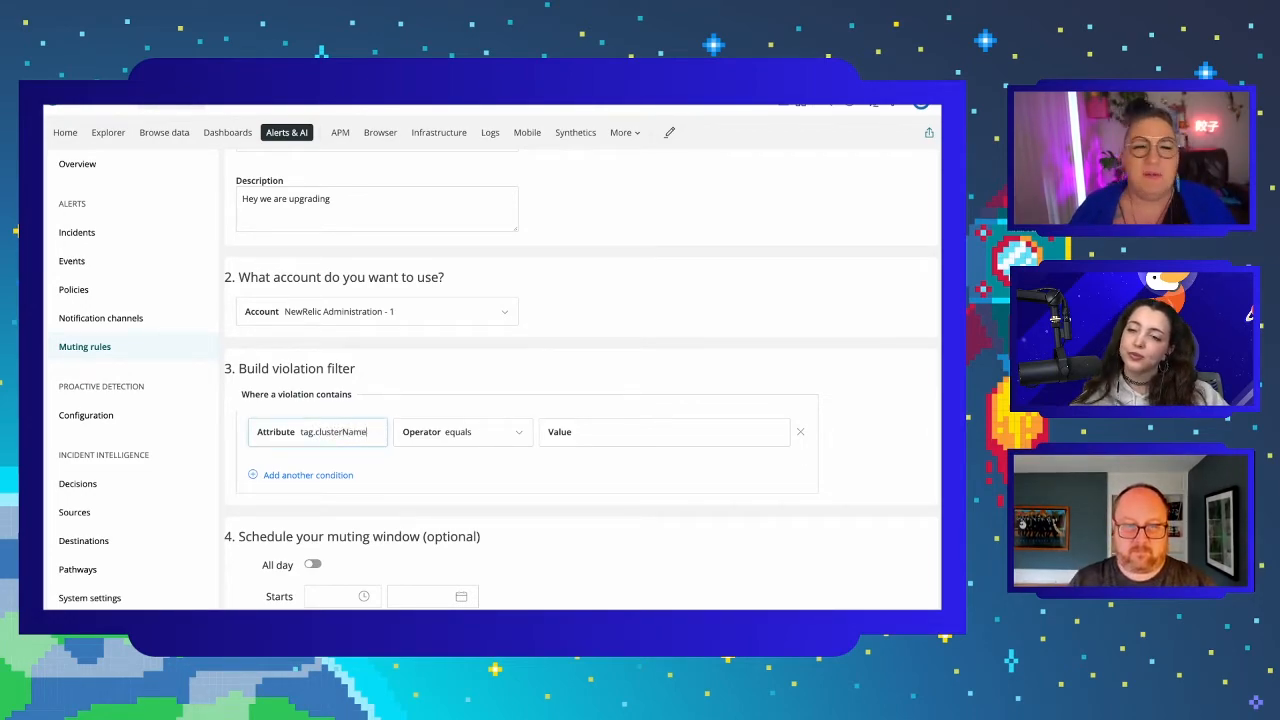
left_click_drag(342, 432, 368, 433)
key("BackSpace")
- Copy the tags.cluster value stg-huge-sugar-kafka from the incident query results into the violation filter condition's value
left_click(585, 431)
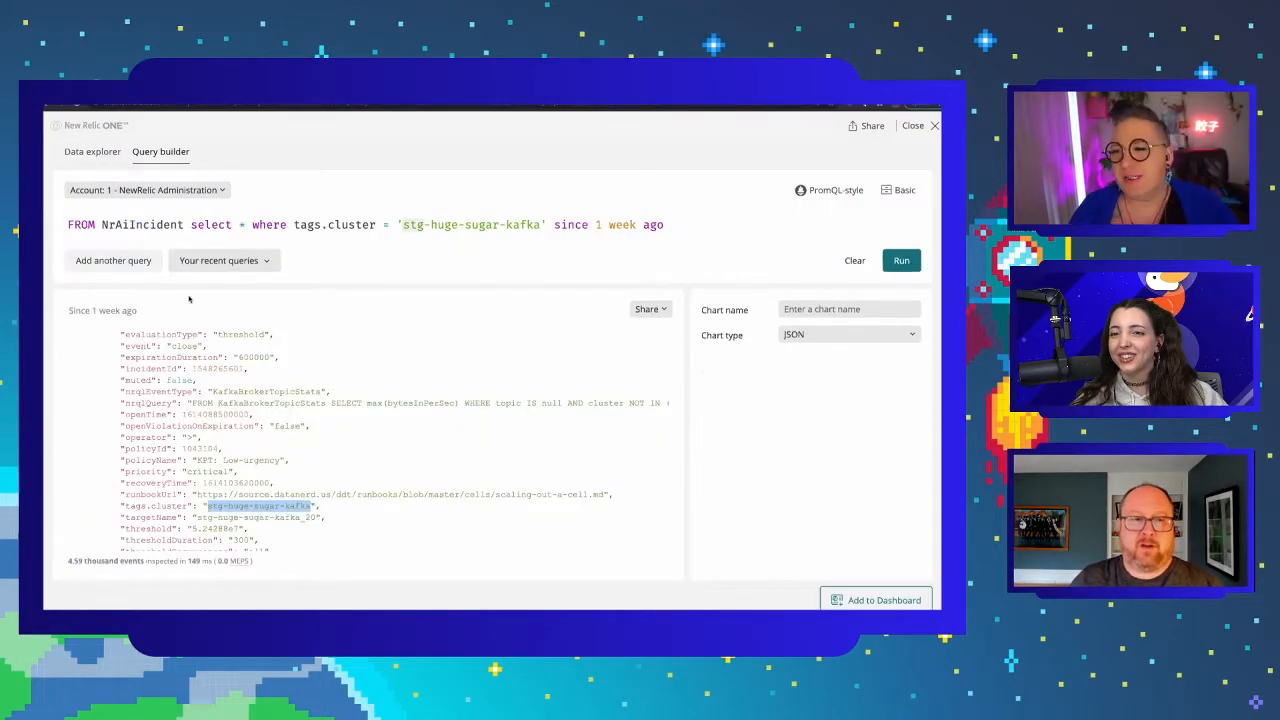
double_click(214, 482)
left_click_drag(214, 482, 285, 482)
key("ctrl+c")
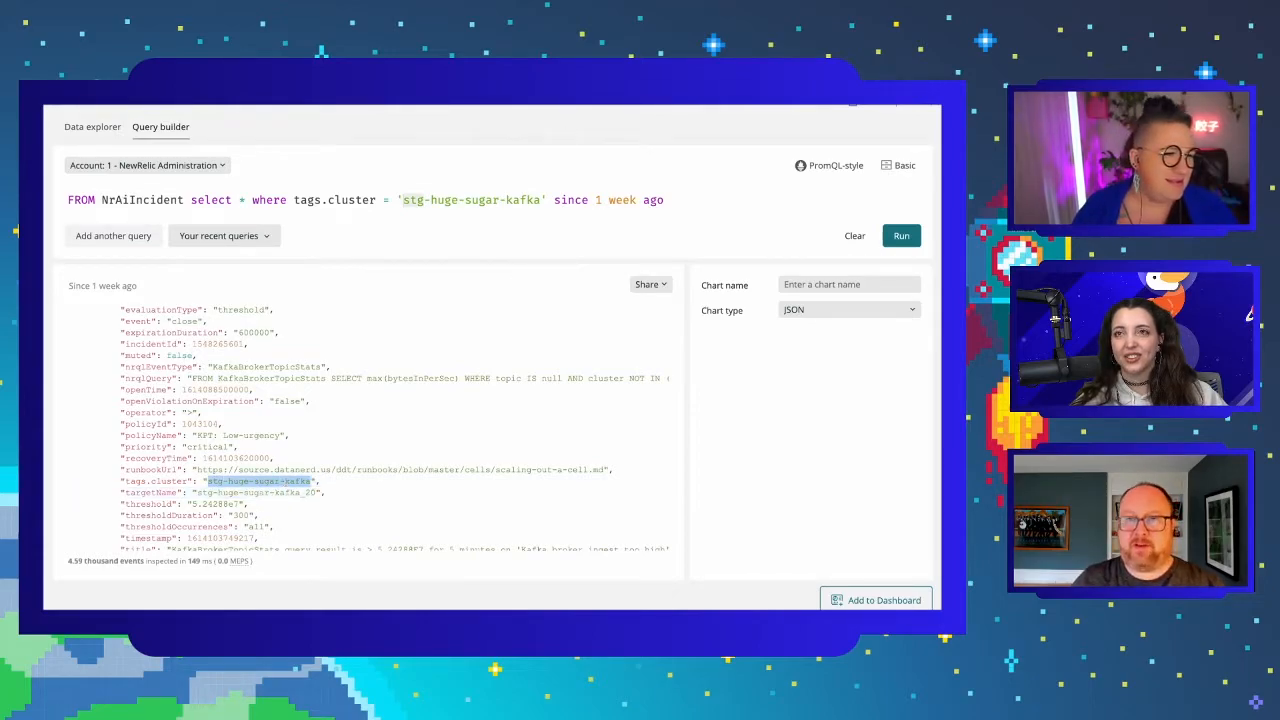
key("ctrl+shift+Tab")
left_click(378, 267)
left_click(604, 432)
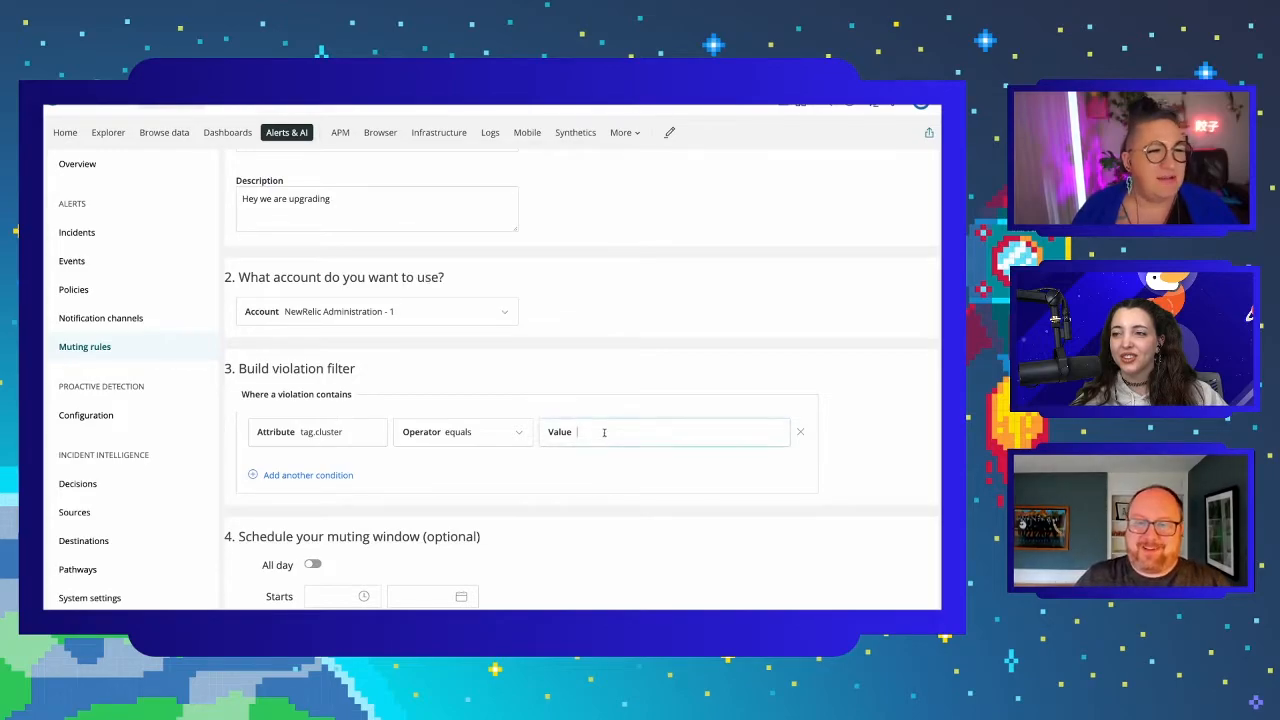
key("ctrl+v")
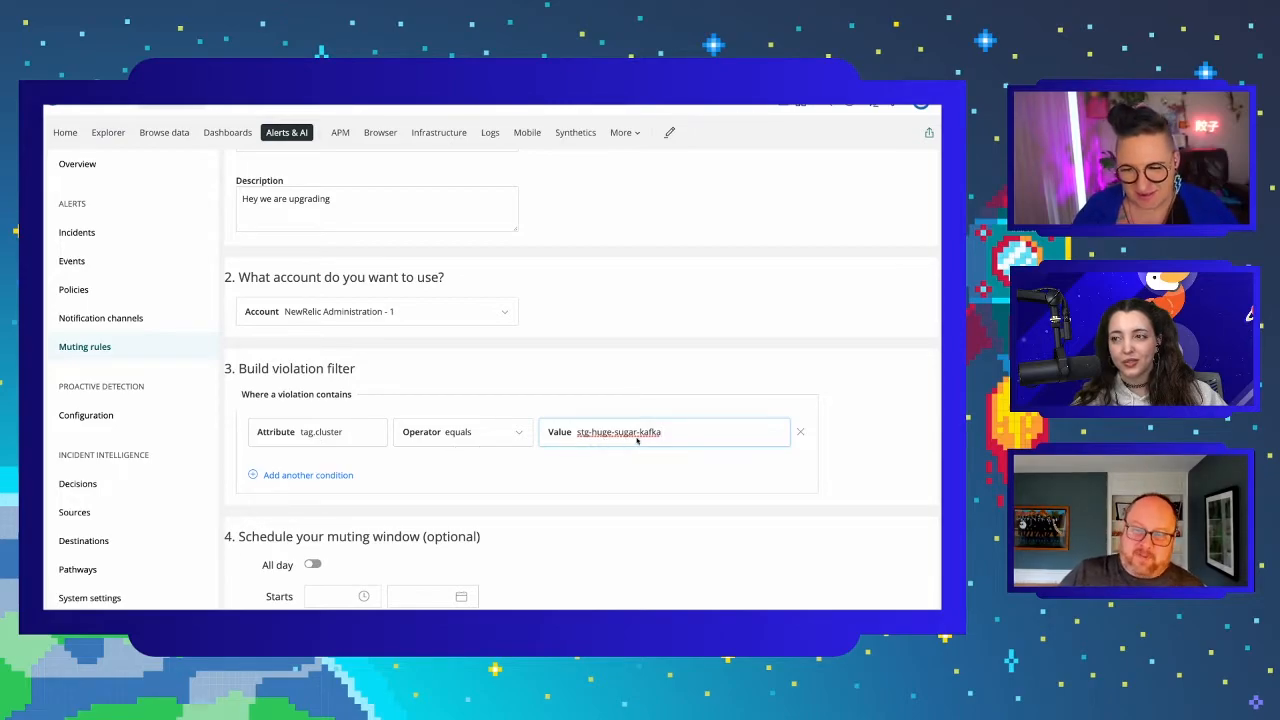
left_click(608, 451)
- Add an extra empty condition to the violation filter and remove it again
scroll(608, 451, "down", 3)
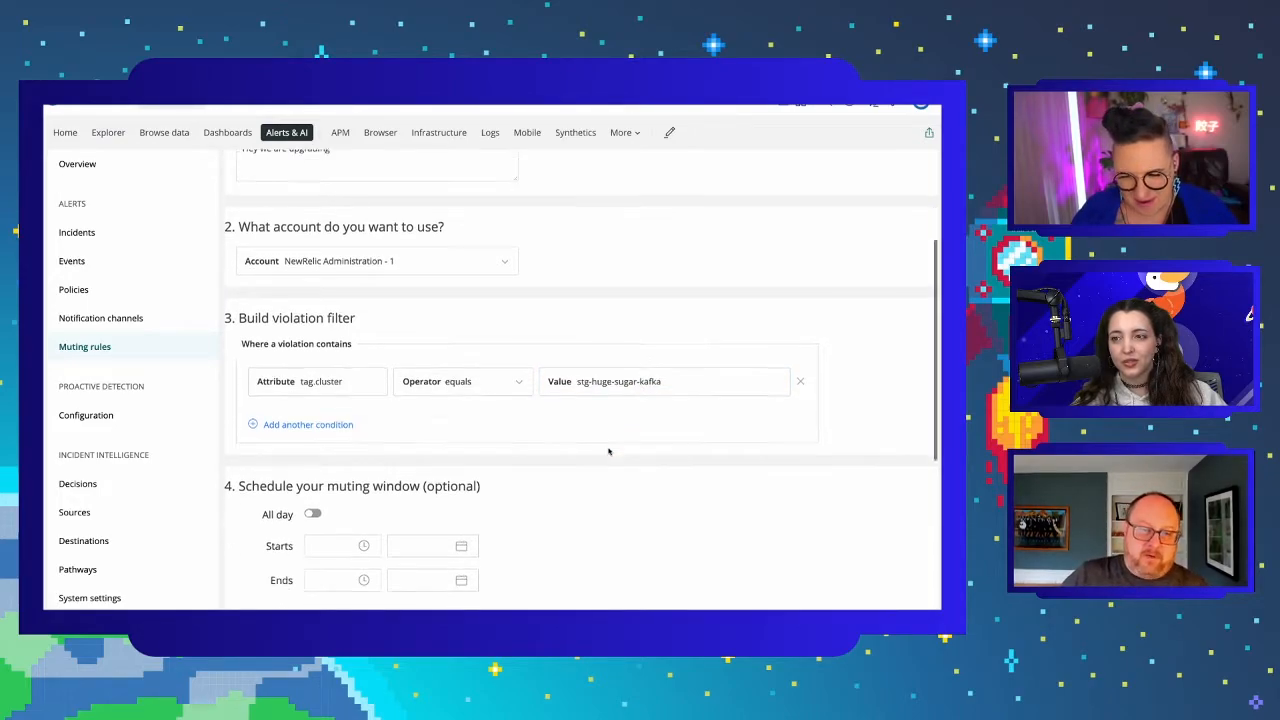
left_click(334, 334)
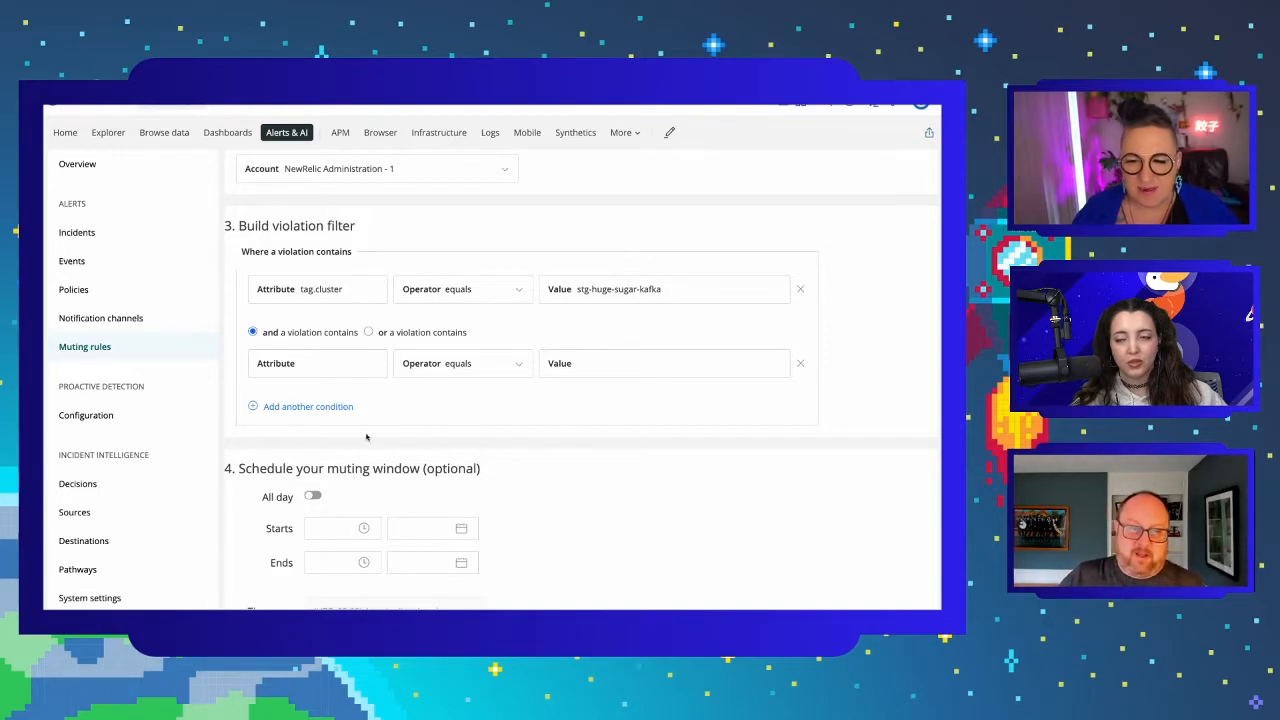
left_click(800, 363)
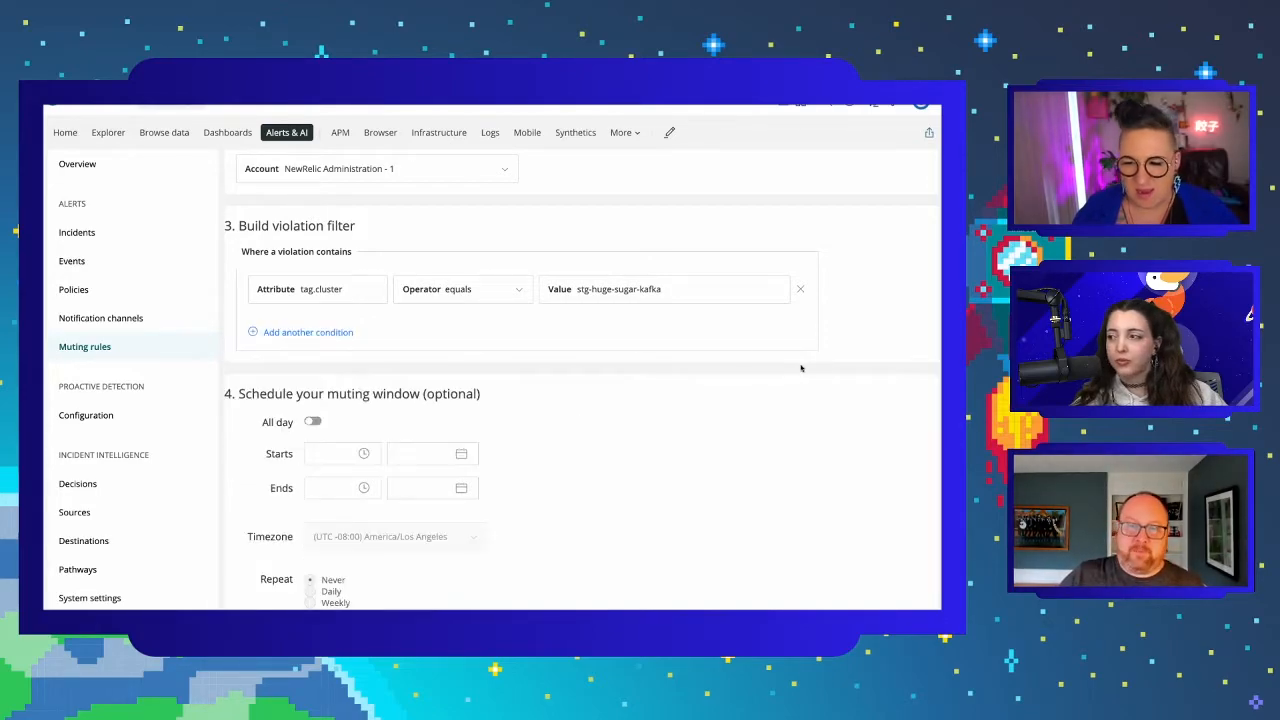
- Review the muting window's scheduling options and the name, account and filter entered for the rule
scroll(503, 394, "down", 2)
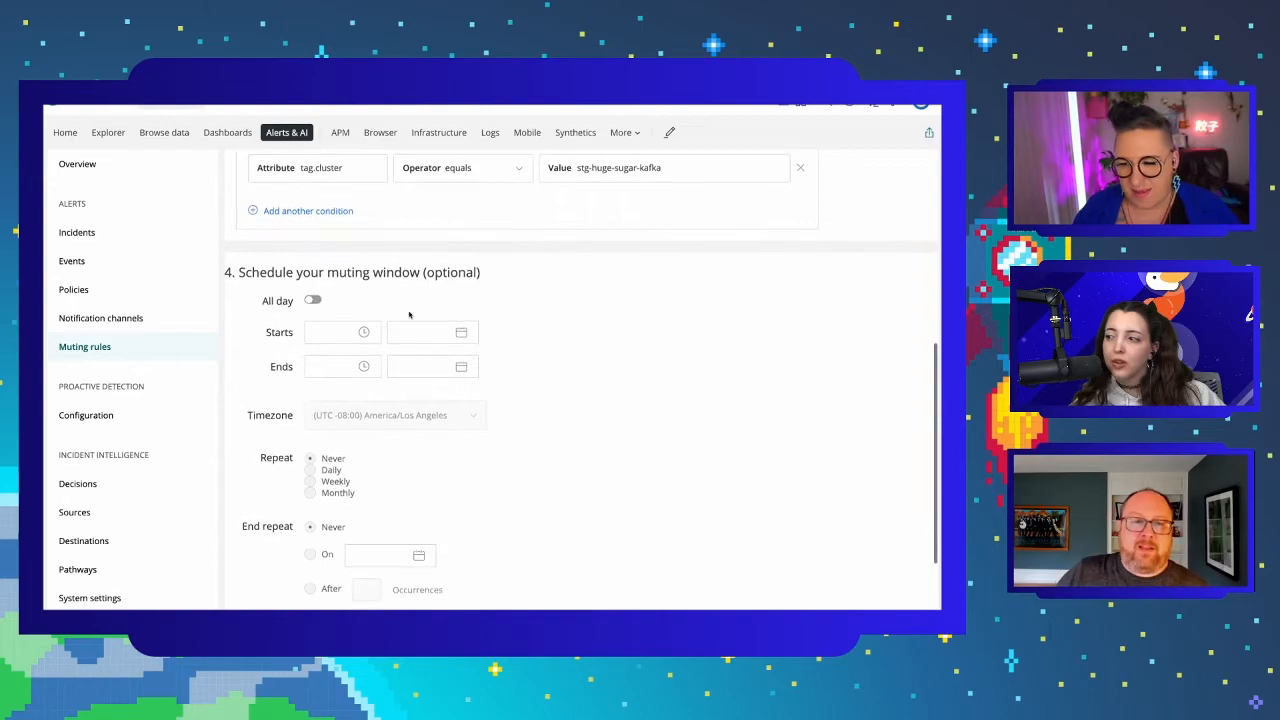
scroll(410, 293, "up", 1)
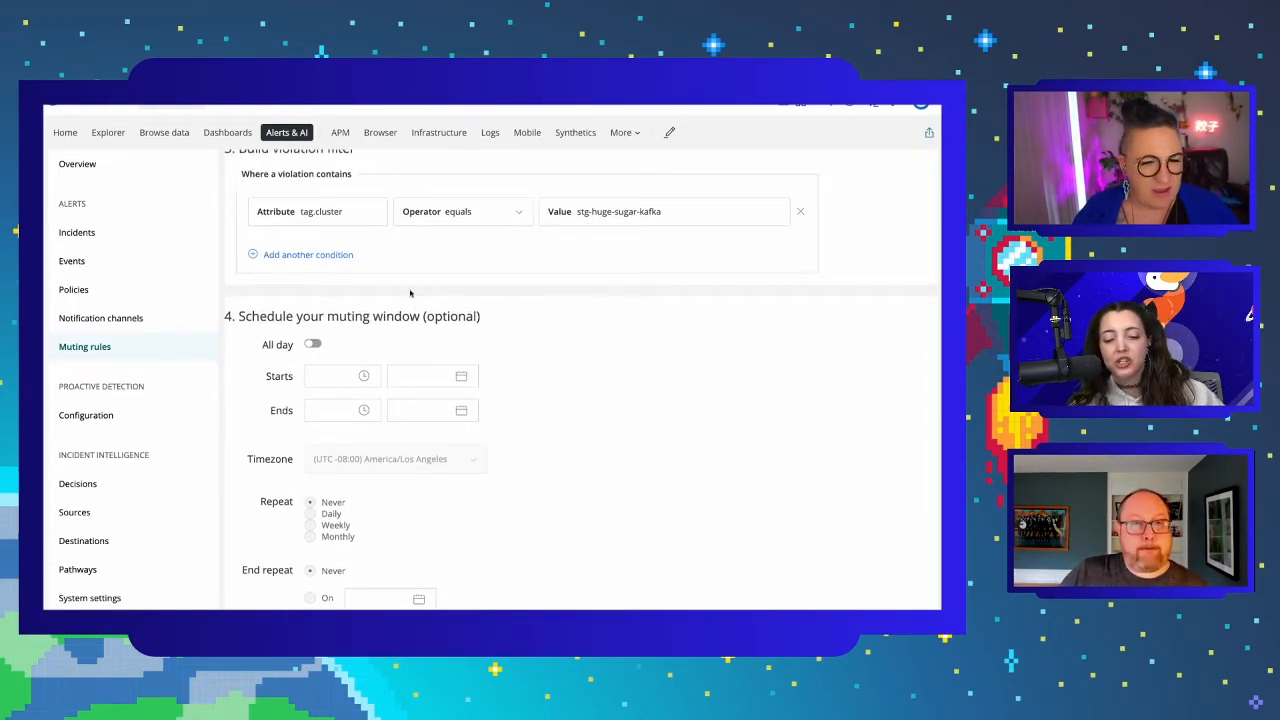
scroll(410, 293, "up", 2)
scroll(410, 293, "up", 3)
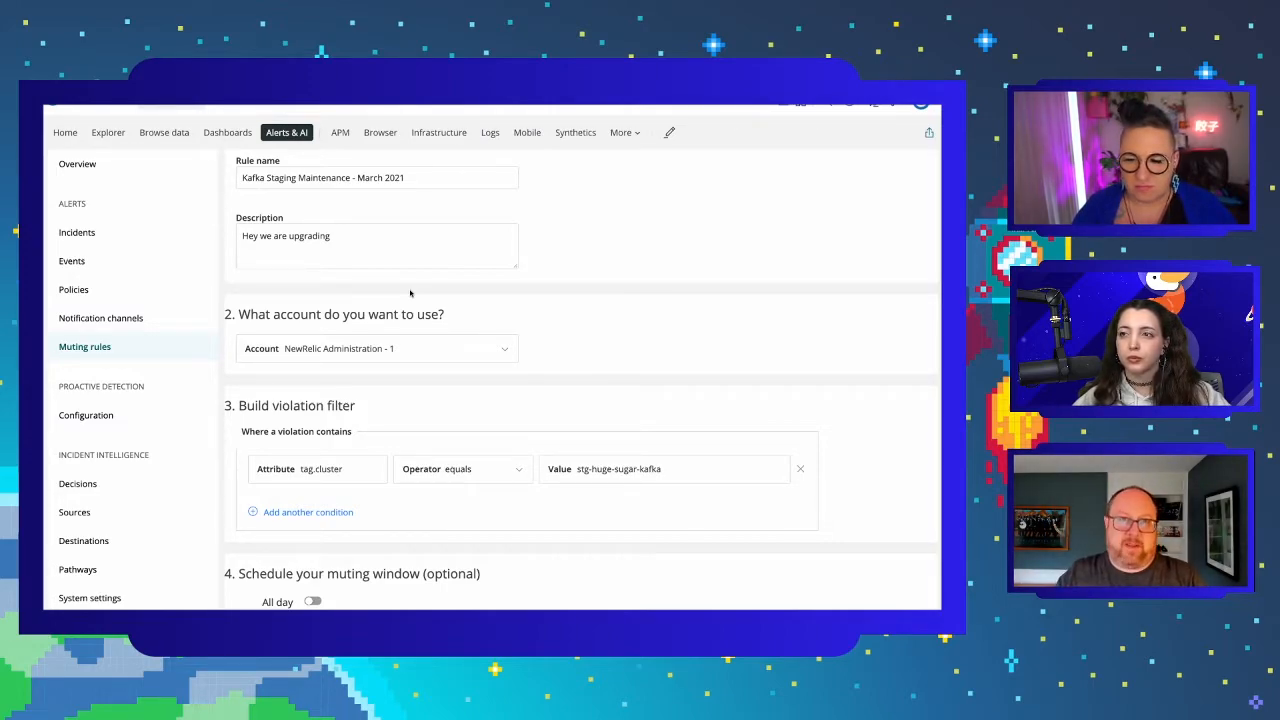
- Check the tags.cluster attribute name and the muted attribute in the NrAiIncident query results
left_click(74, 290)
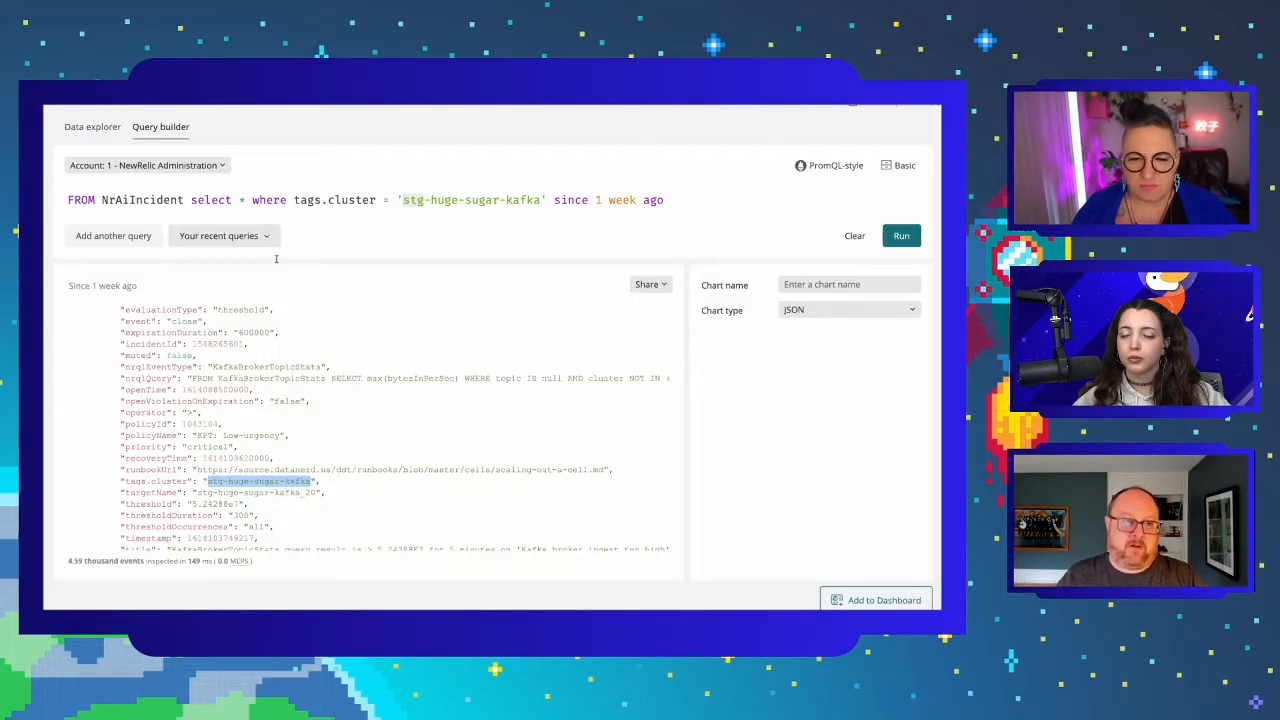
scroll(264, 313, "down", 2)
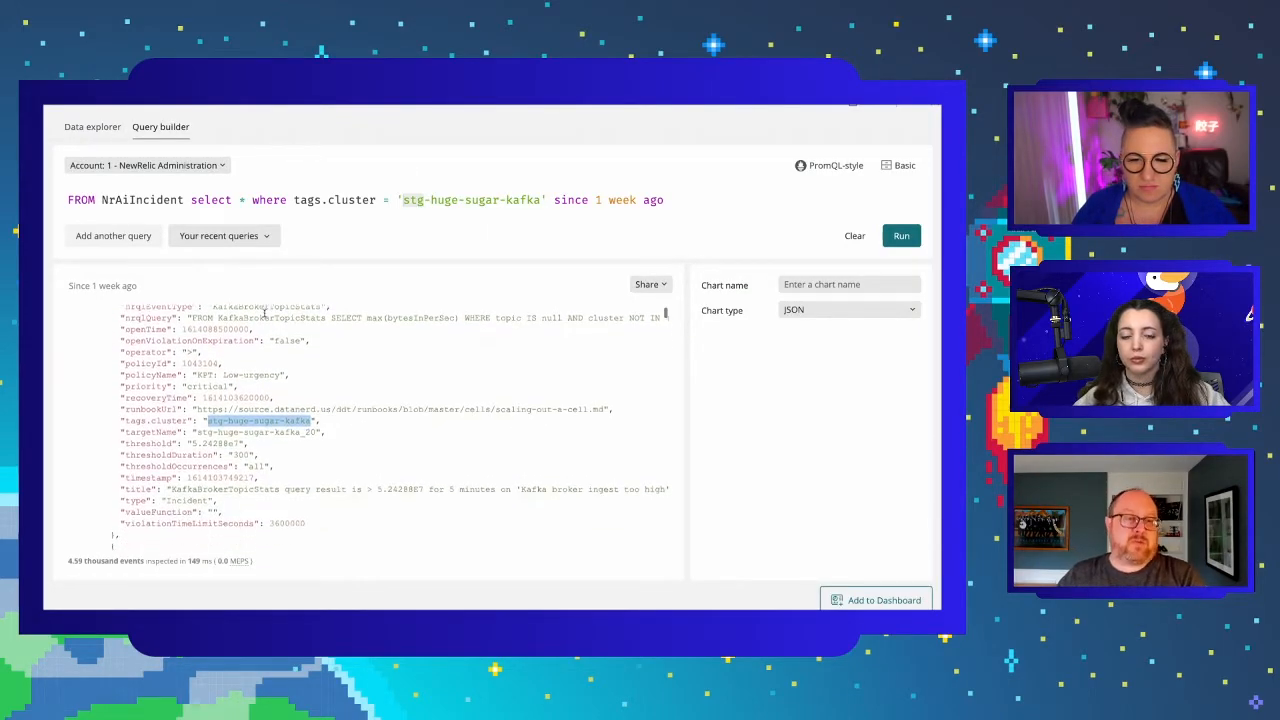
scroll(264, 313, "up", 3)
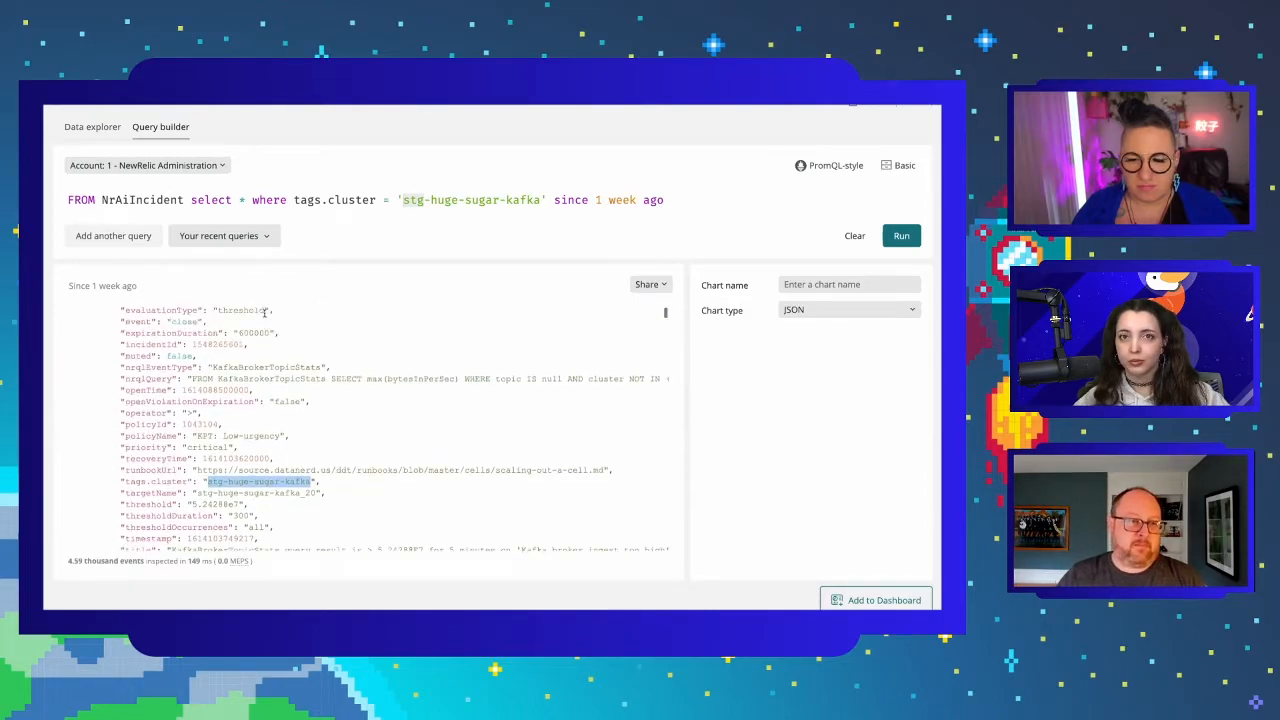
scroll(264, 313, "down", 2)
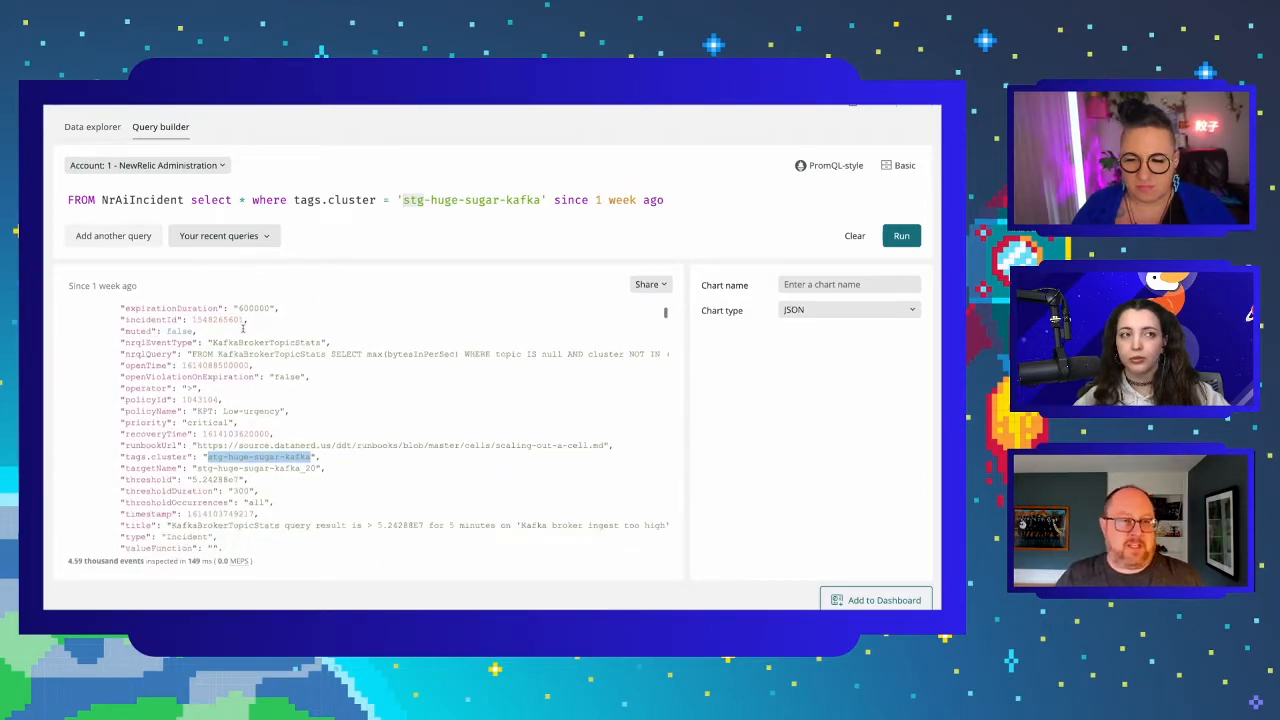
right_click(140, 460)
double_click(140, 462)
left_click_drag(125, 452, 188, 452)
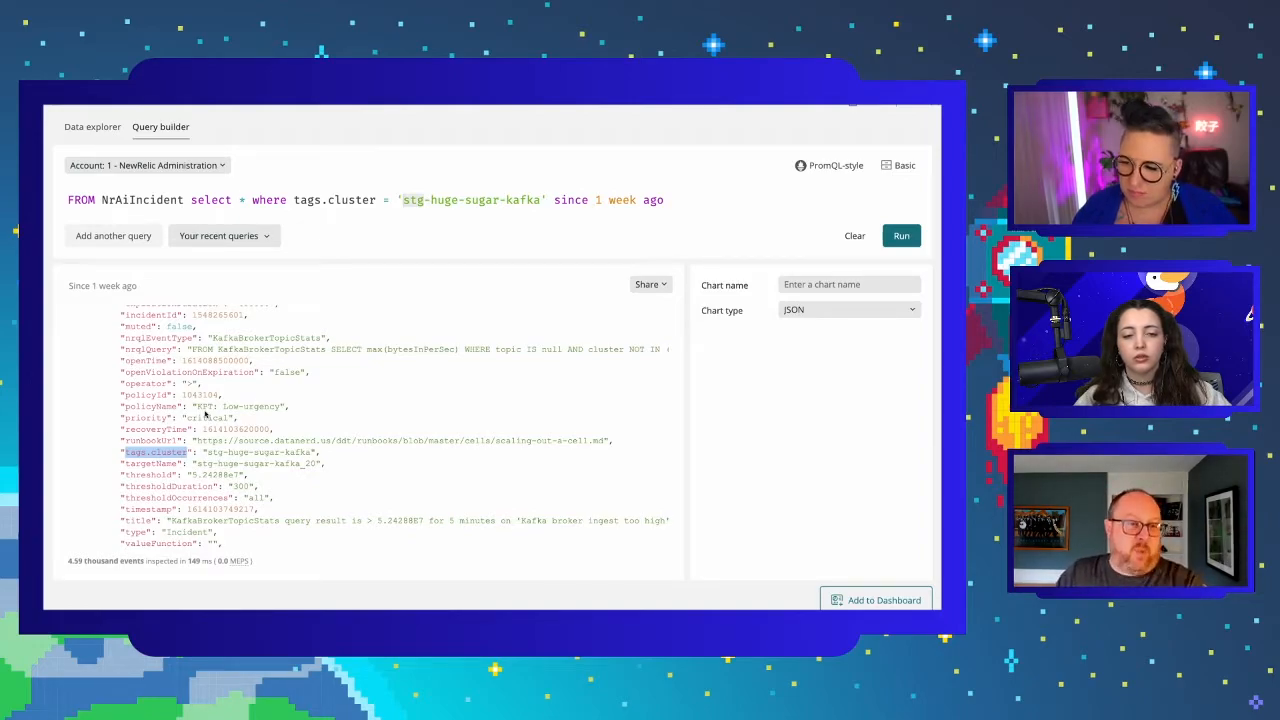
scroll(205, 413, "up", 1)
left_click_drag(166, 356, 190, 356)
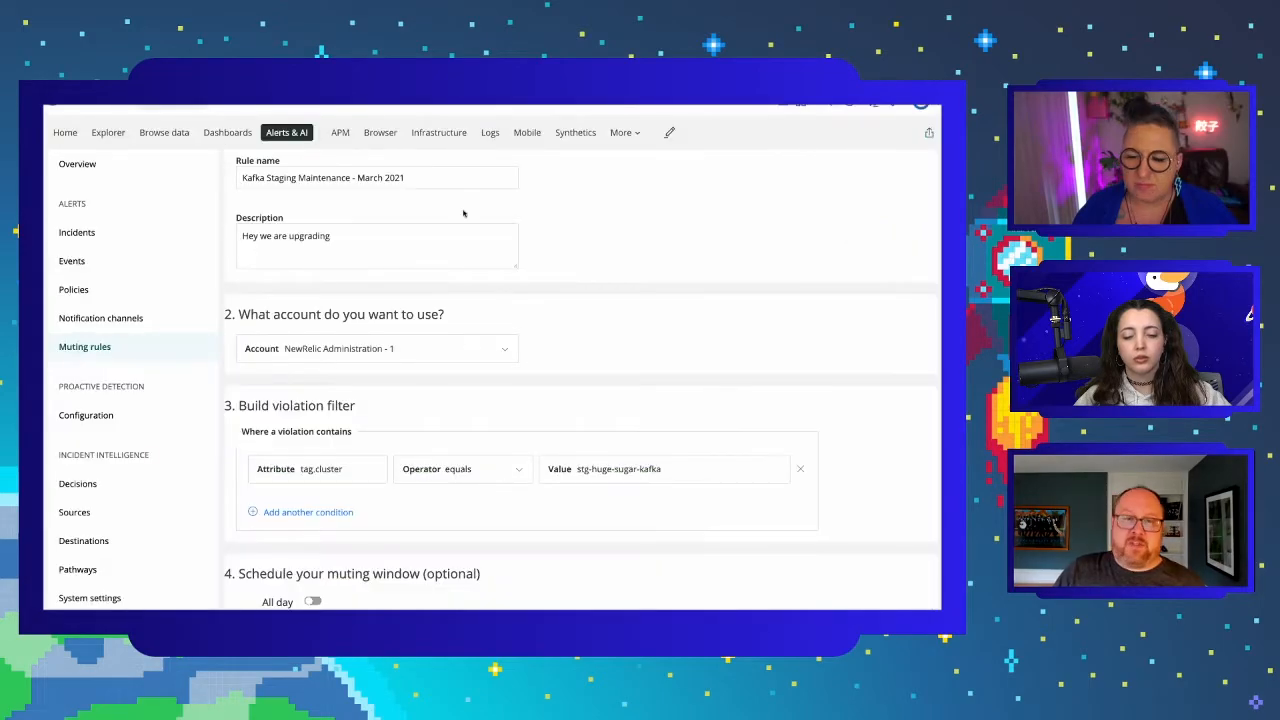
- Try tags.cluster as the violation filter condition's attribute and restore it to tag.cluster
scroll(427, 294, "down", 1)
scroll(428, 295, "down", 1)
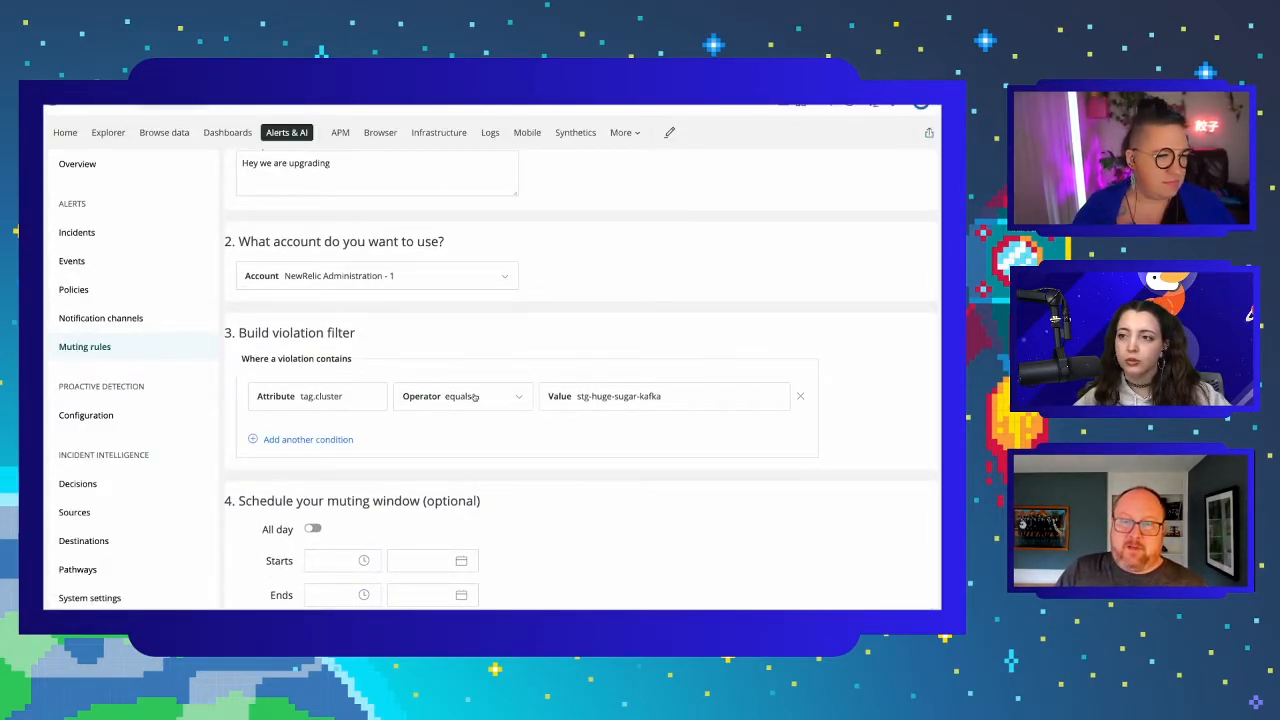
scroll(488, 455, "down", 3)
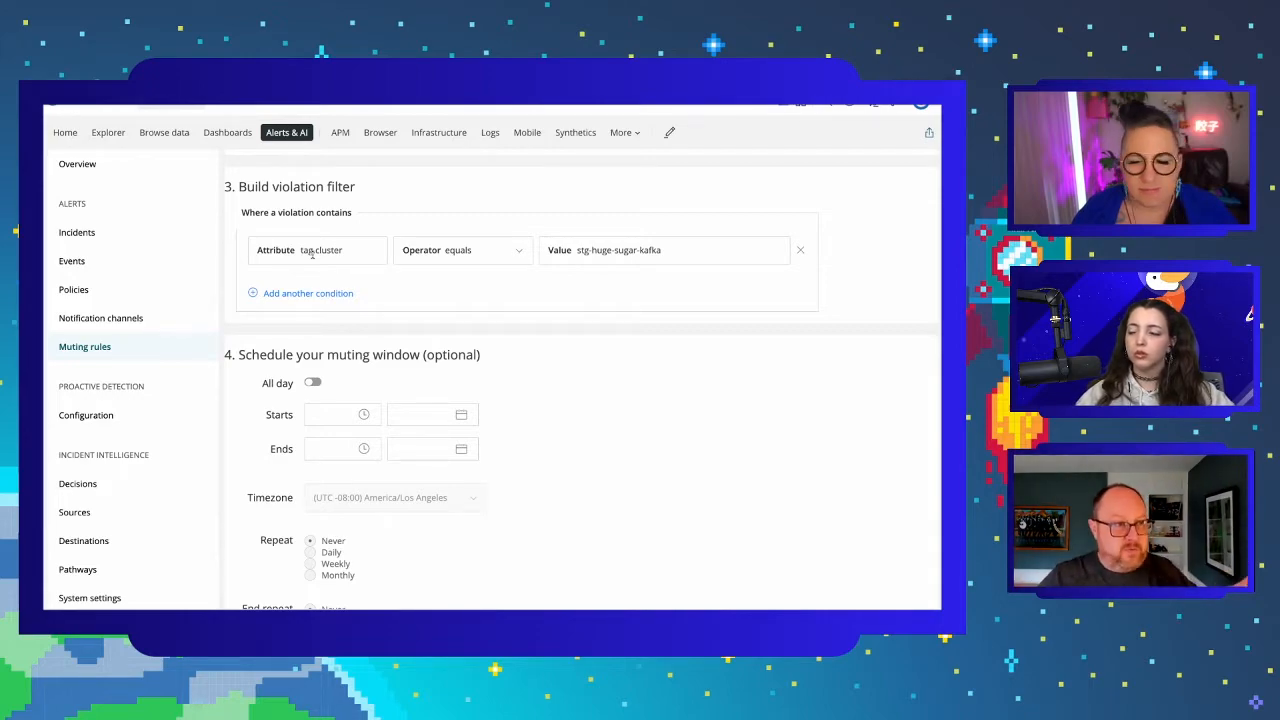
left_click(312, 254)
type("s")
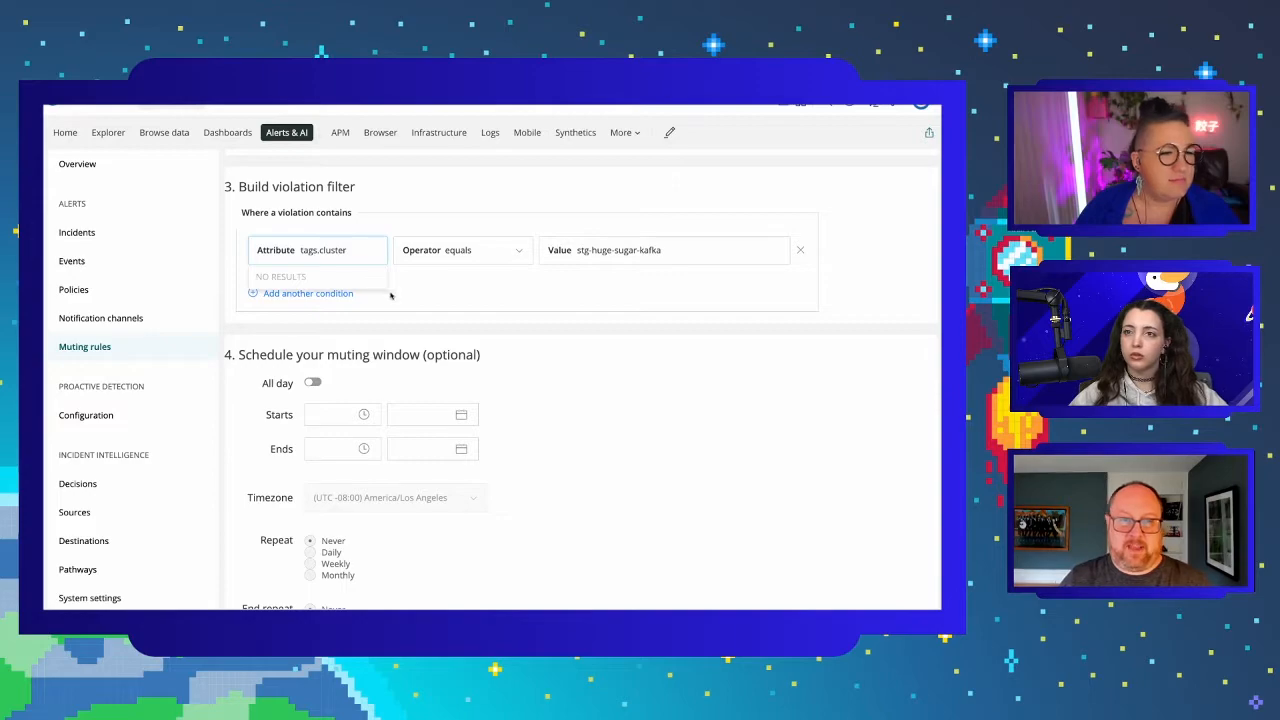
left_click(390, 295)
left_click(316, 253)
key("BackSpace")
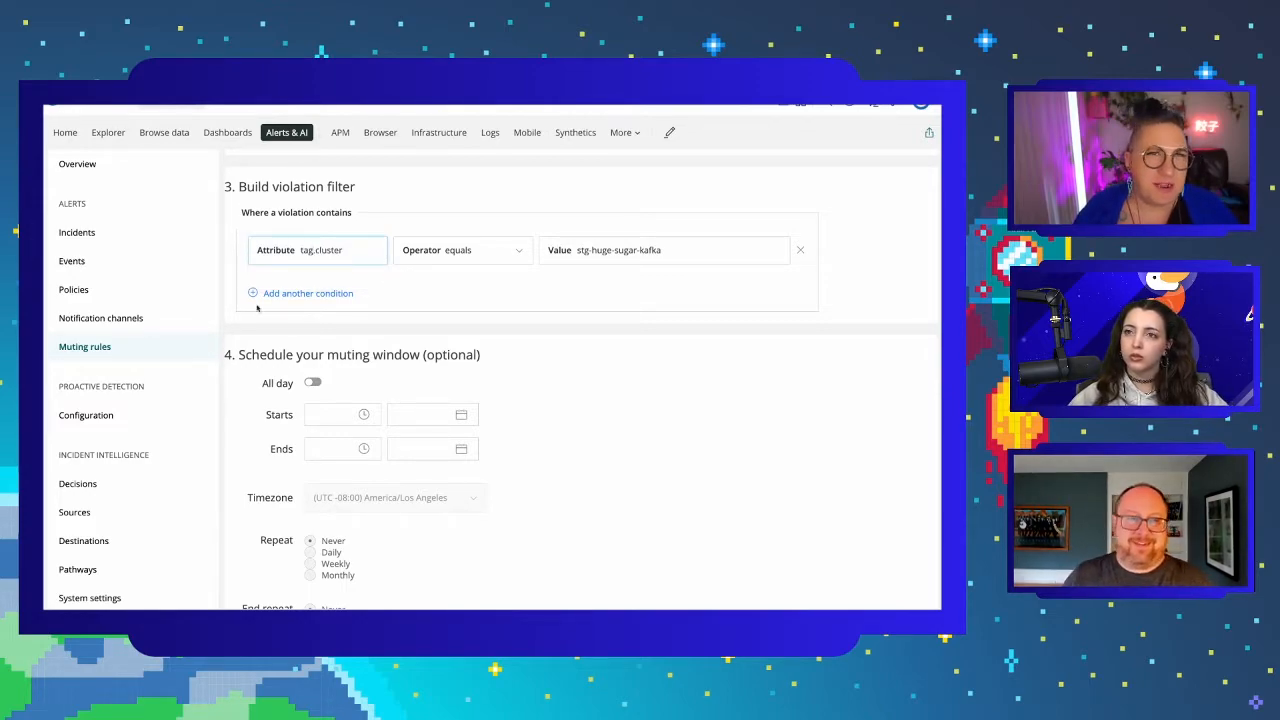
left_click(227, 322)
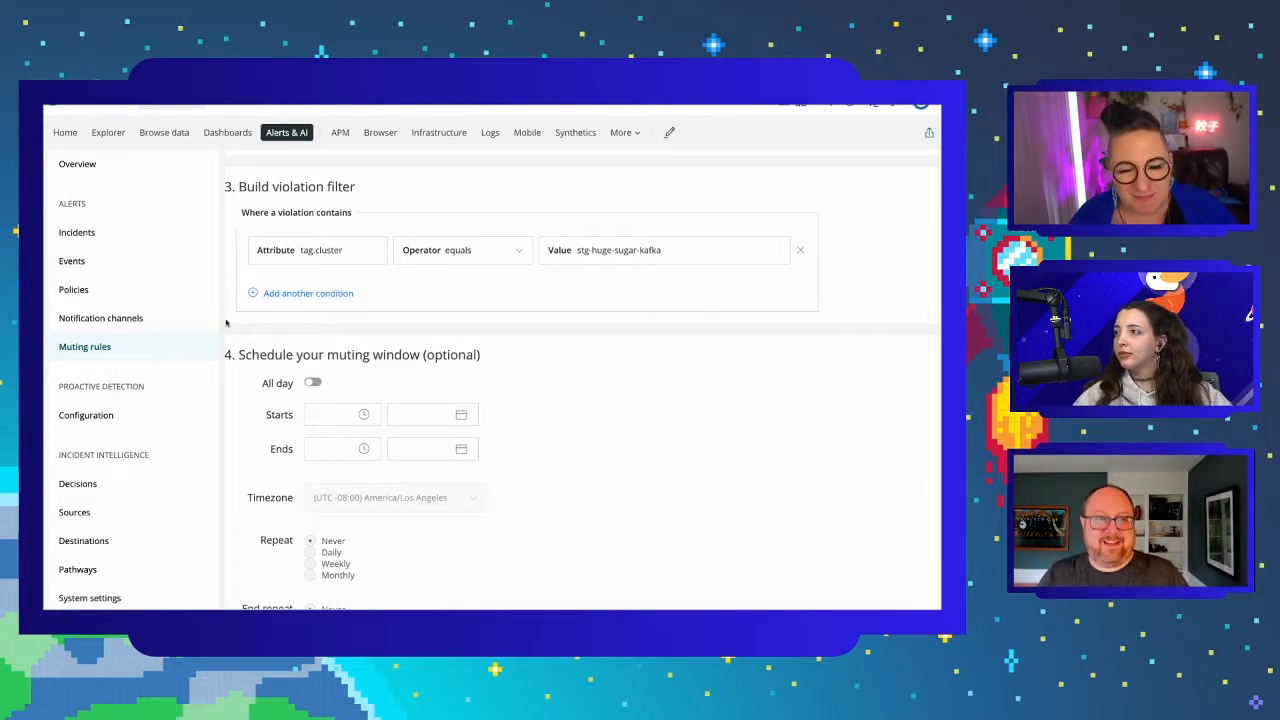
- Set the muting window to start at 06:00 pm on Feb 28, 2021
scroll(227, 322, "down", 1)
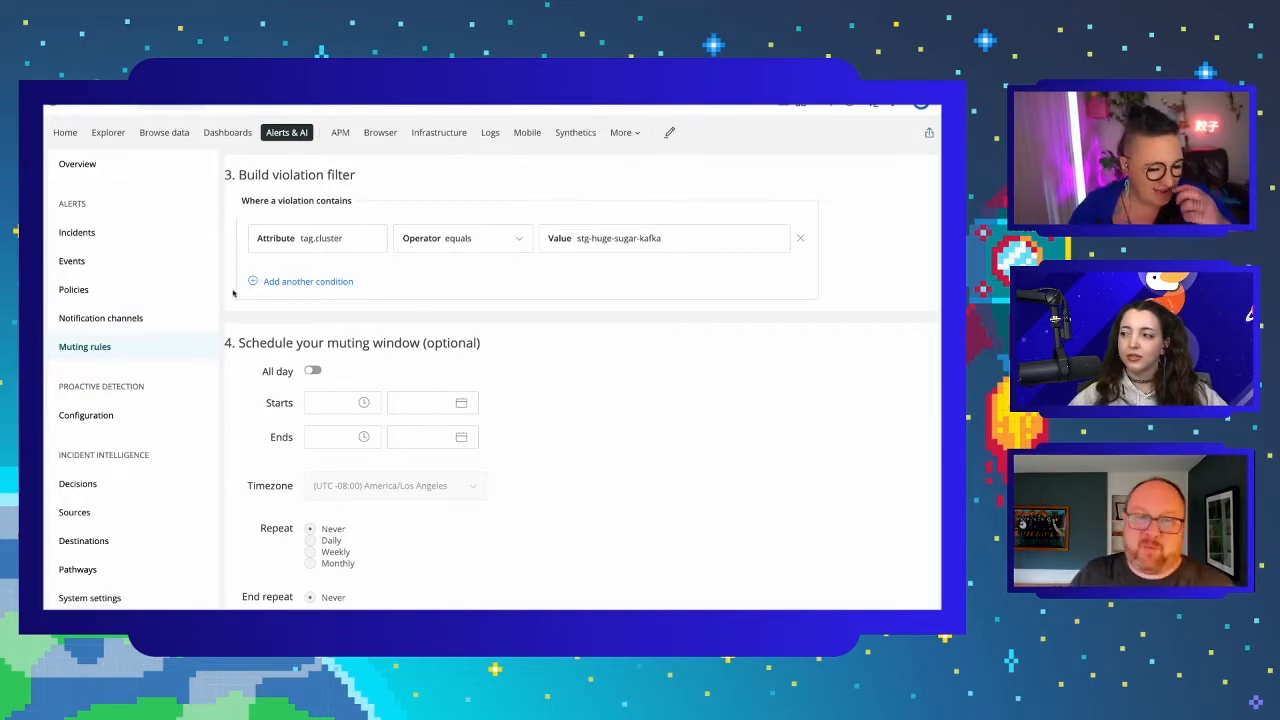
scroll(233, 292, "down", 1)
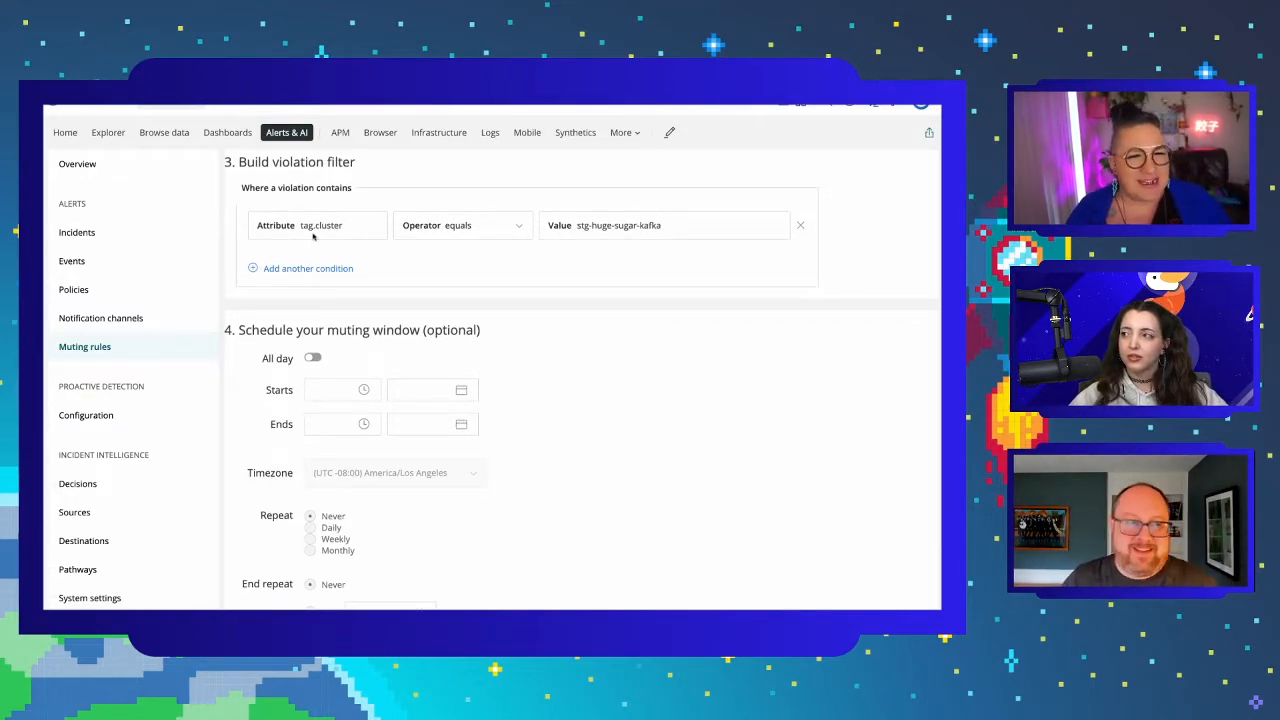
scroll(313, 235, "down", 2)
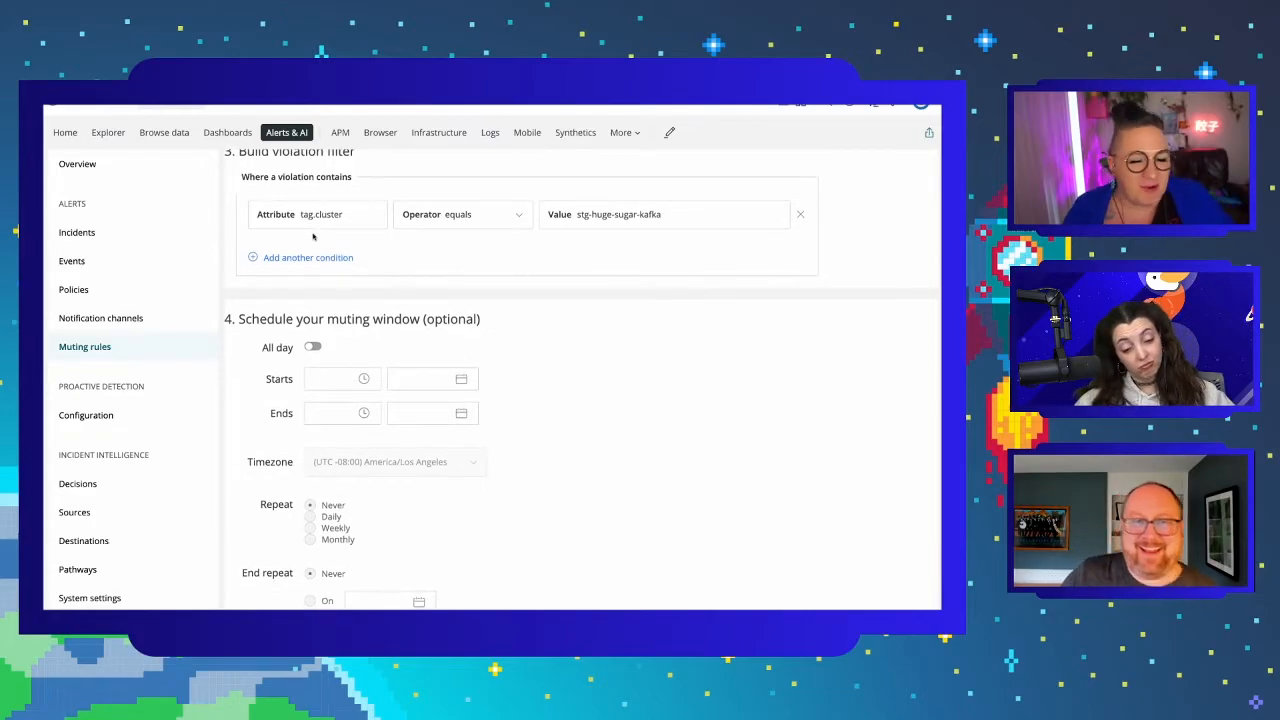
scroll(313, 236, "down", 3)
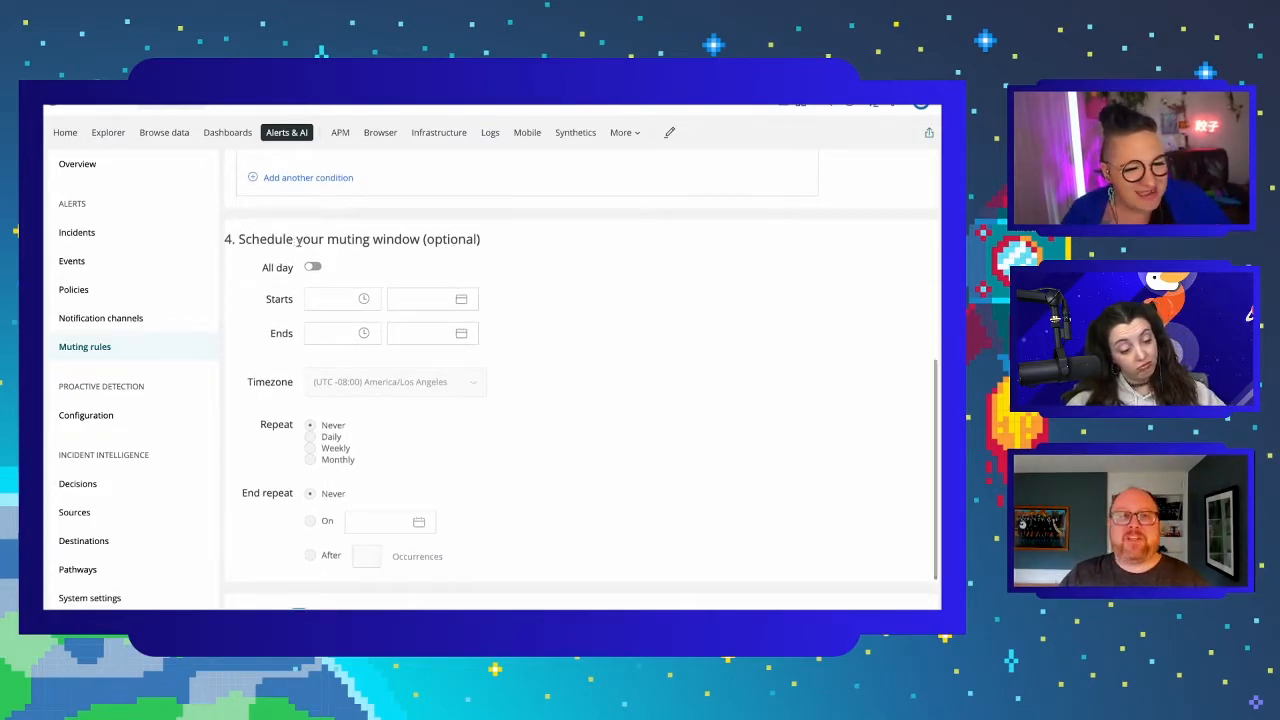
scroll(317, 268, "down", 1)
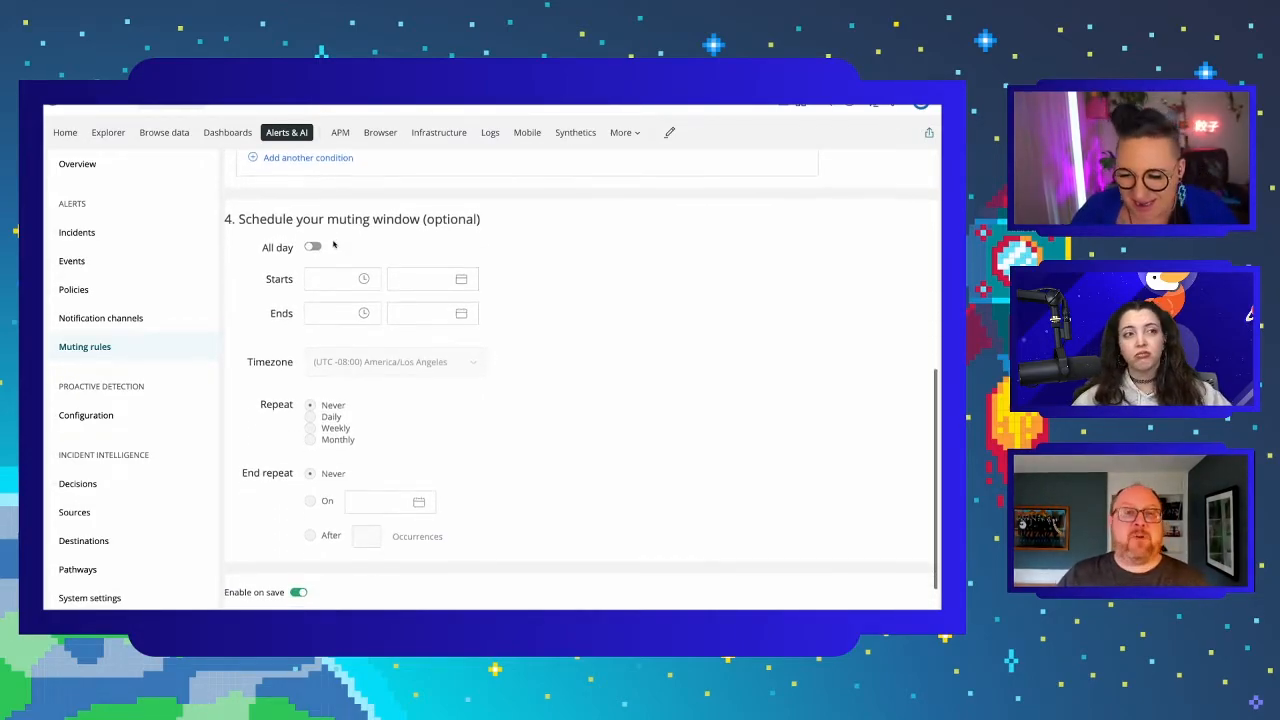
scroll(293, 392, "down", 2)
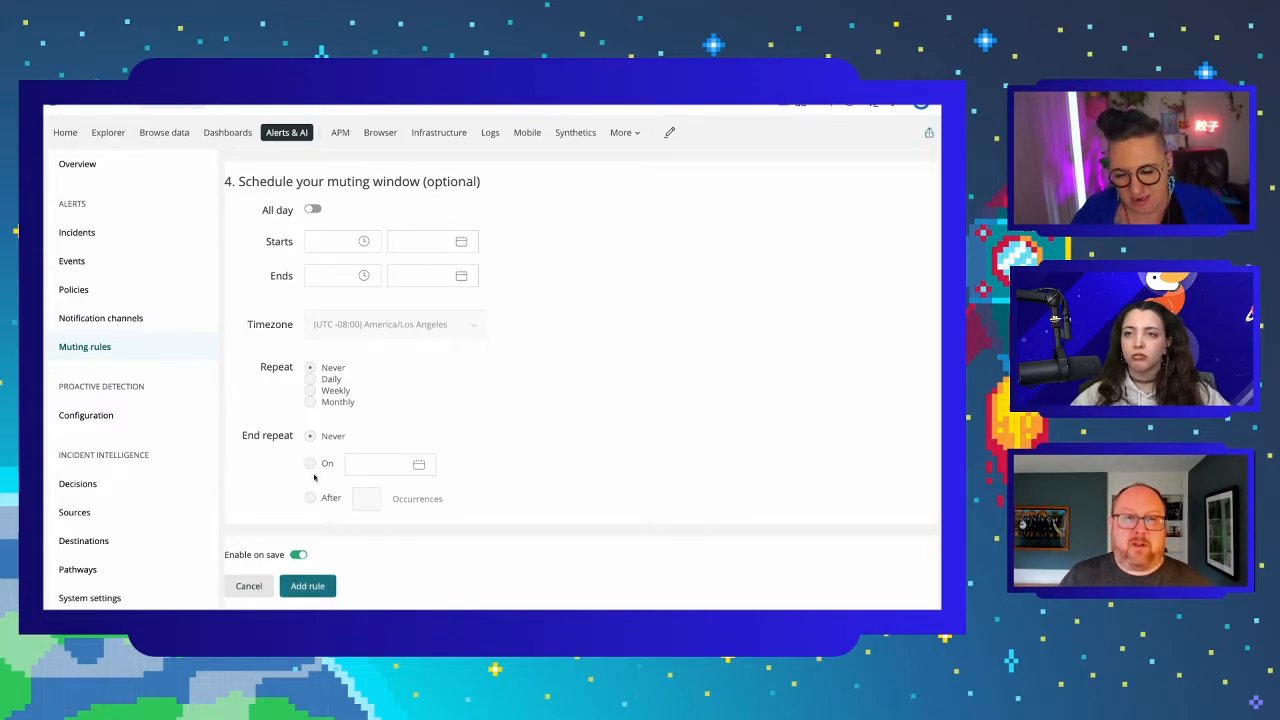
scroll(340, 271, "up", 1)
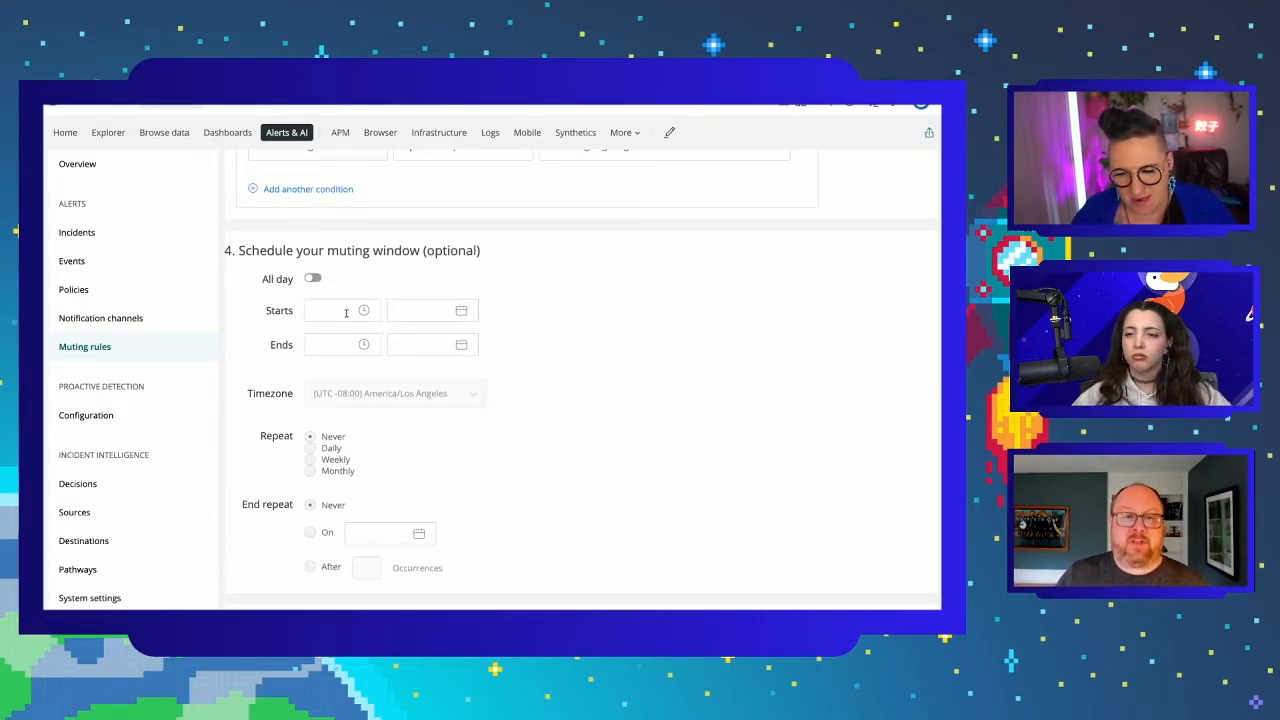
left_click(346, 313)
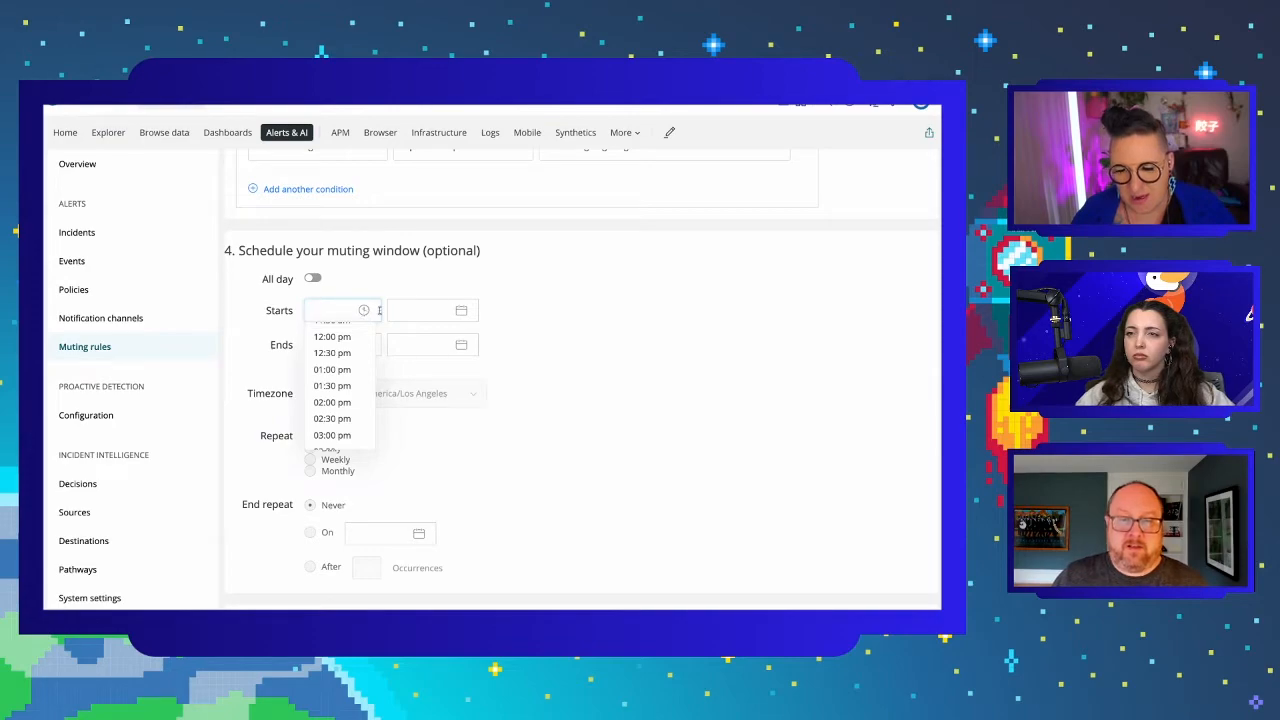
scroll(339, 349, "up", 3)
scroll(339, 349, "down", 5)
scroll(339, 349, "down", 7)
type("6")
scroll(338, 350, "up", 4)
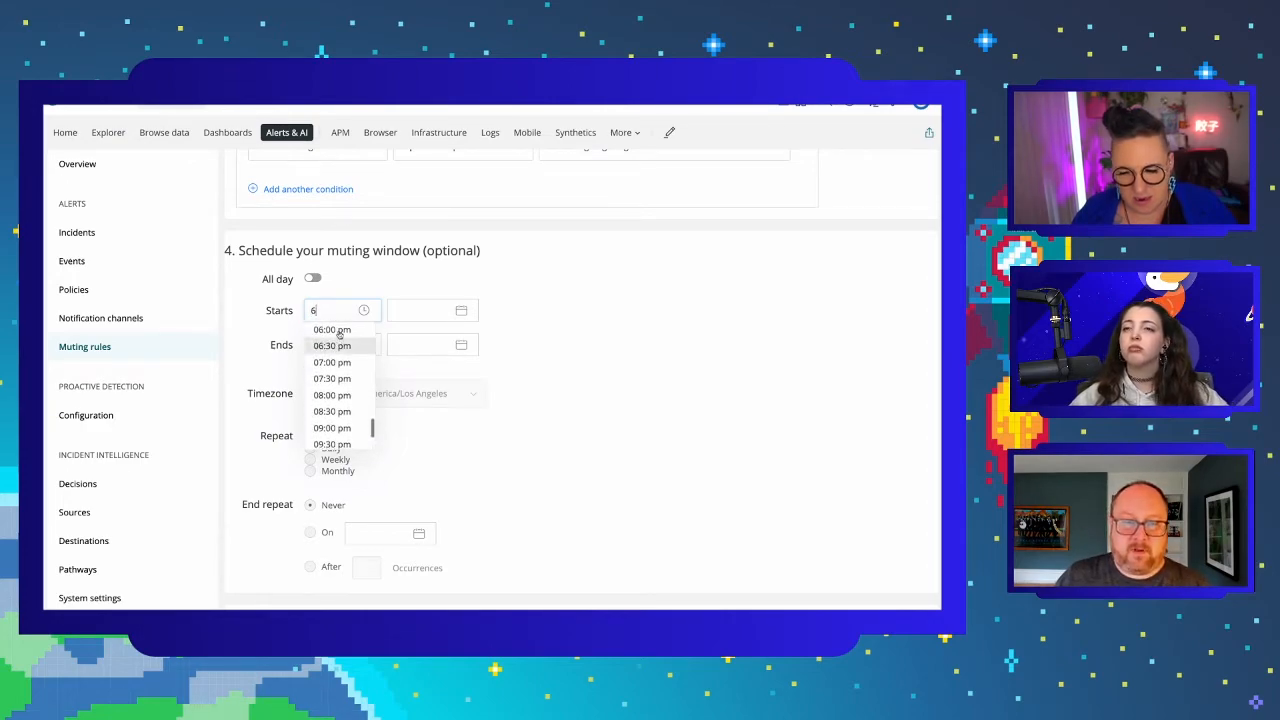
left_click(337, 330)
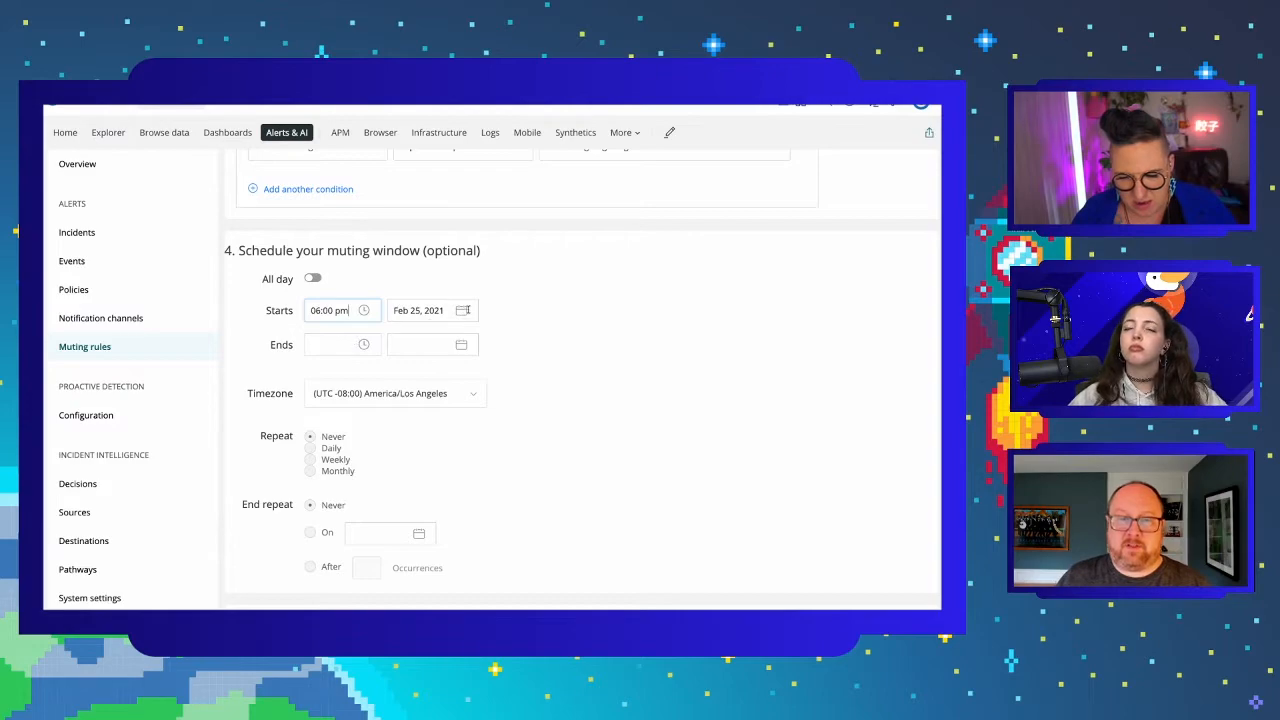
left_click(462, 310)
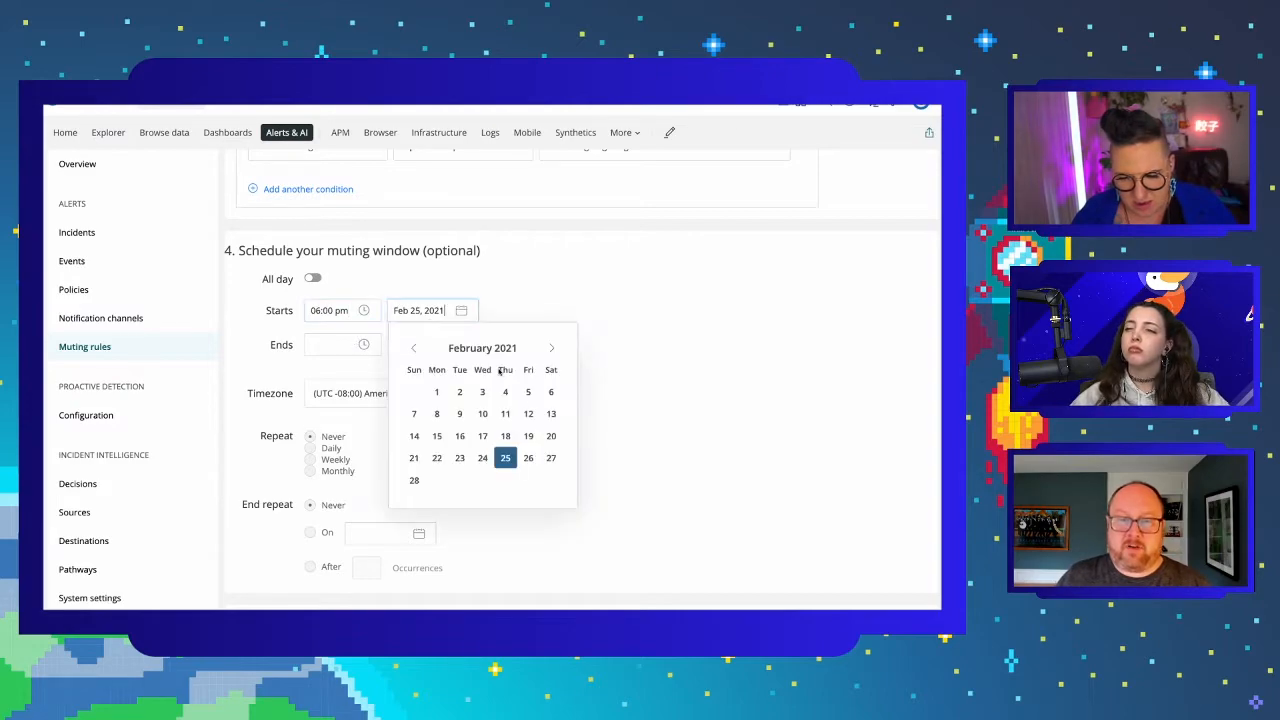
left_click(414, 480)
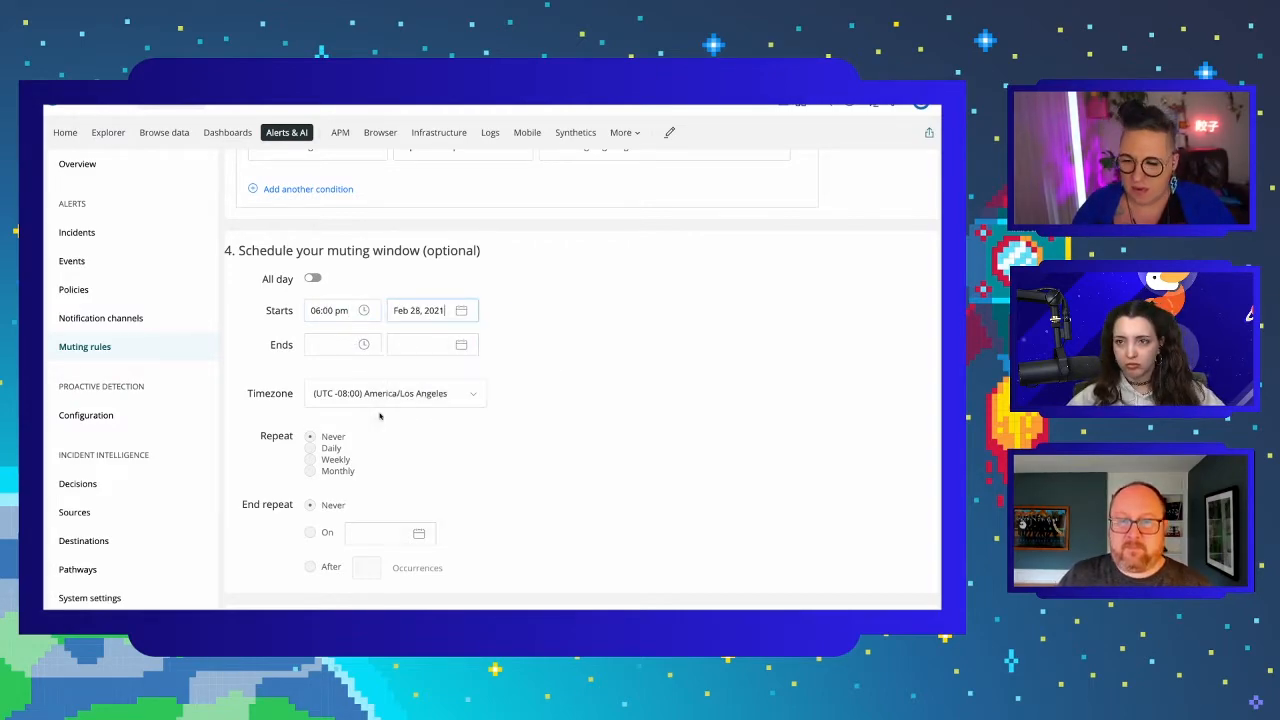
- Set the muting window to end at 07:00 pm on Feb 28, 2021
left_click(351, 343)
scroll(335, 420, "down", 10)
right_click(330, 450)
left_click(323, 467)
left_click(323, 466)
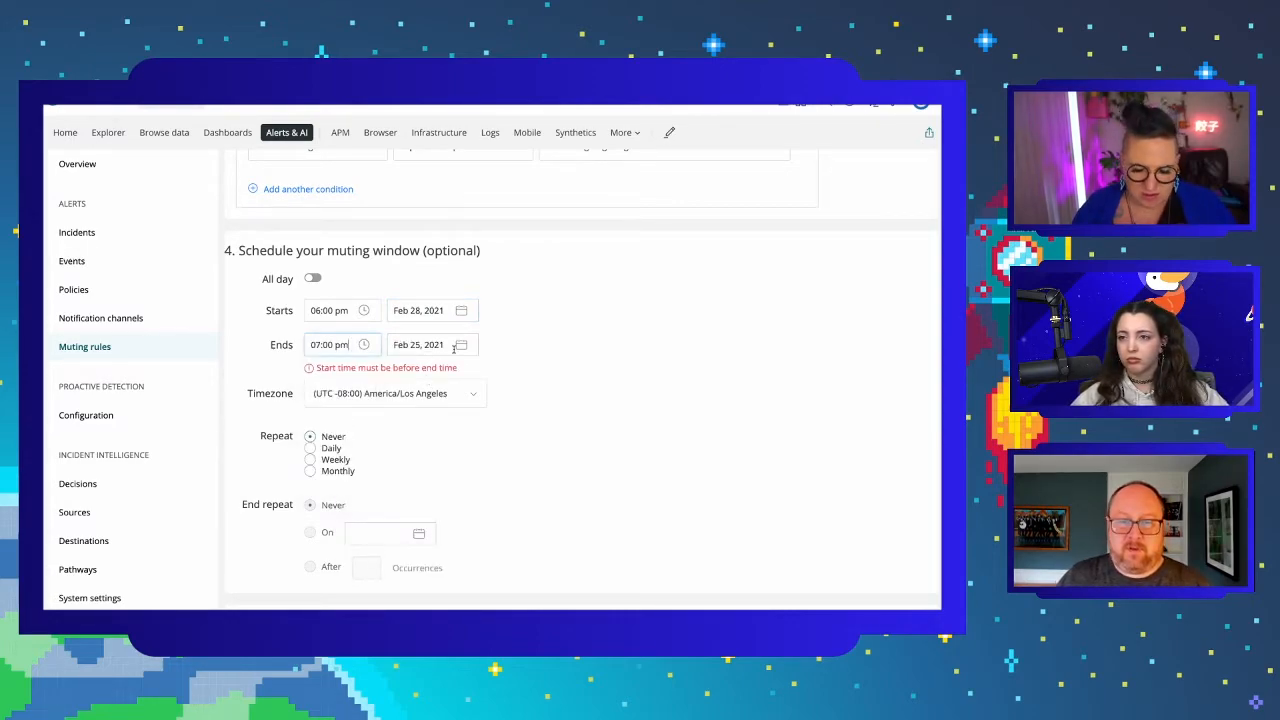
left_click(454, 345)
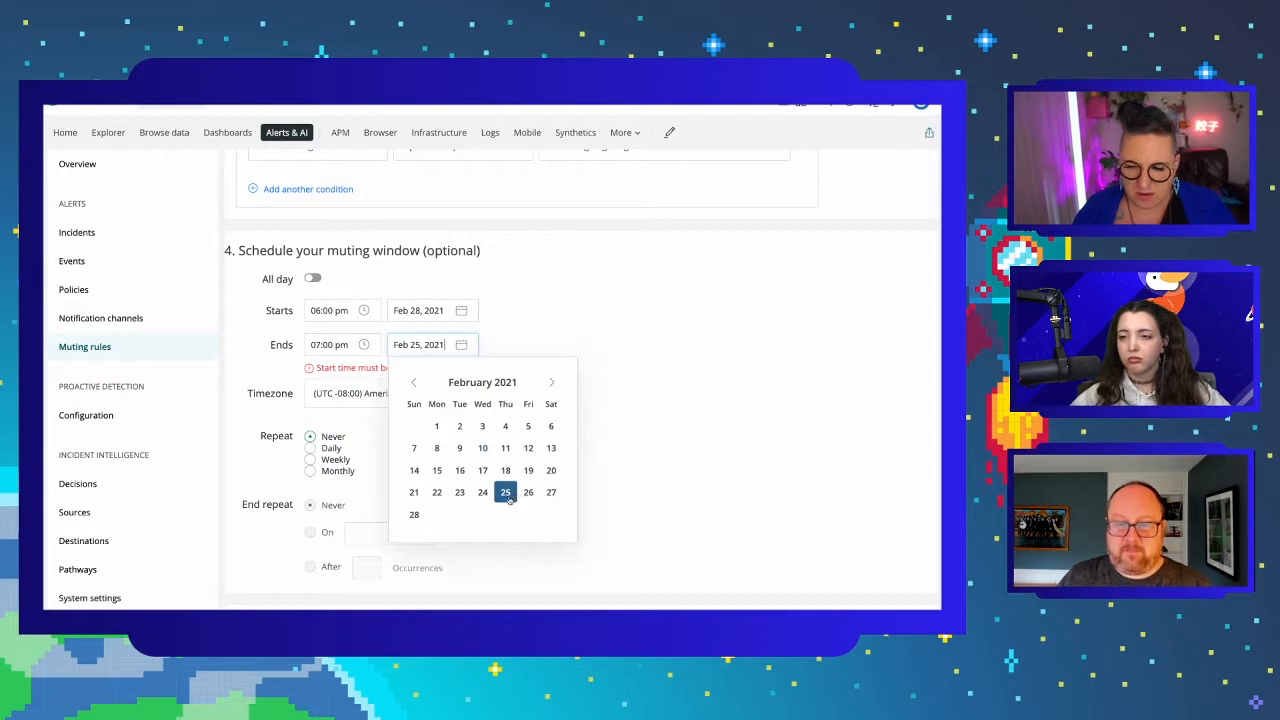
left_click(416, 515)
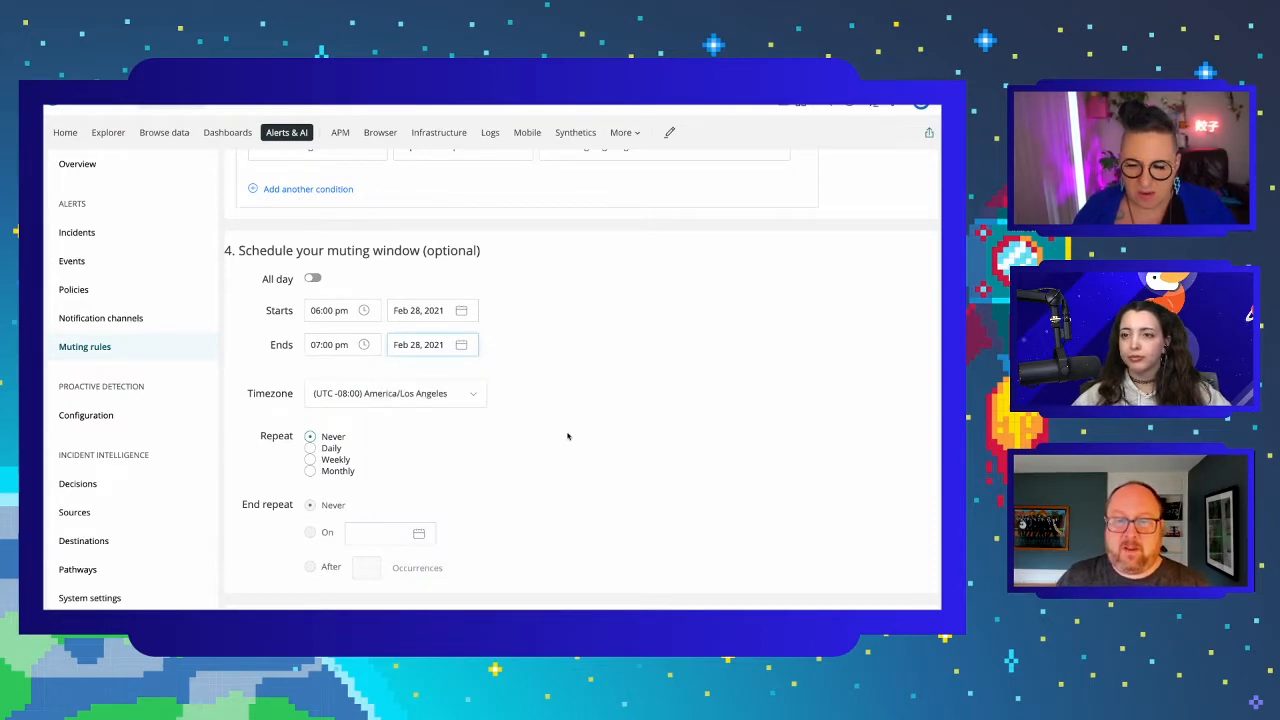
- Make the muting window repeat weekly on Sunday
scroll(430, 414, "down", 2)
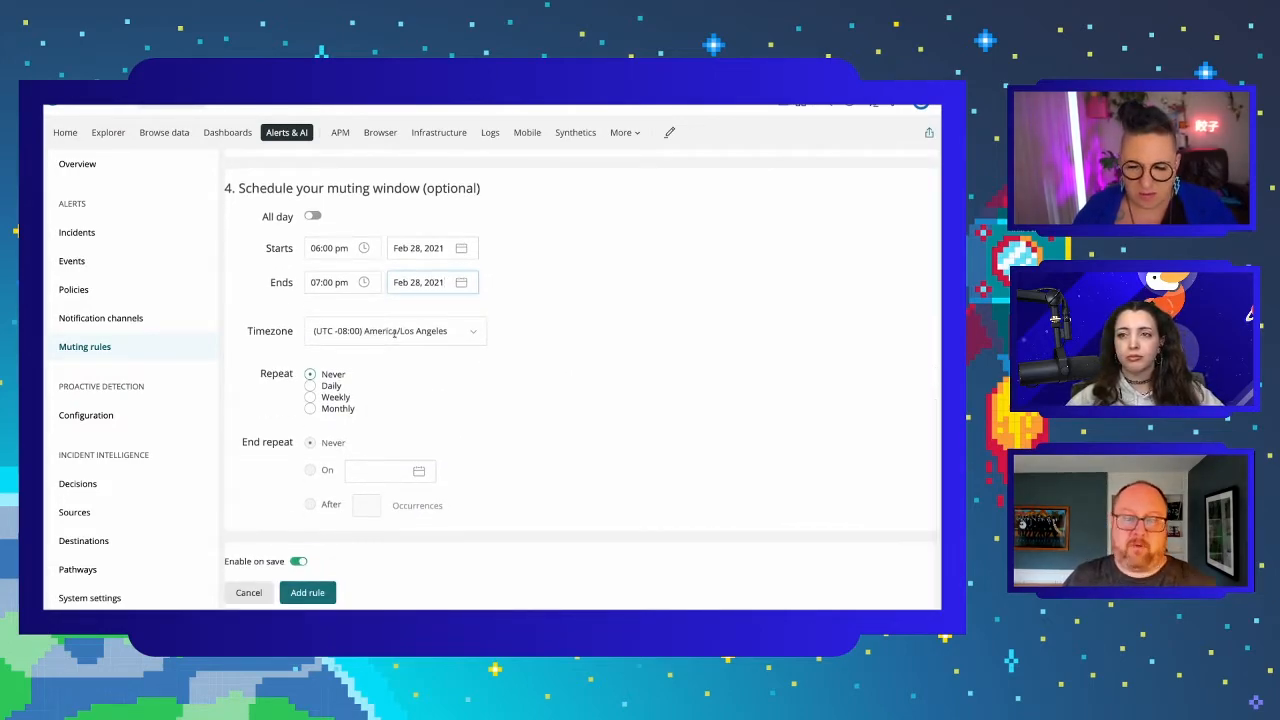
scroll(330, 410, "down", 1)
left_click(310, 390)
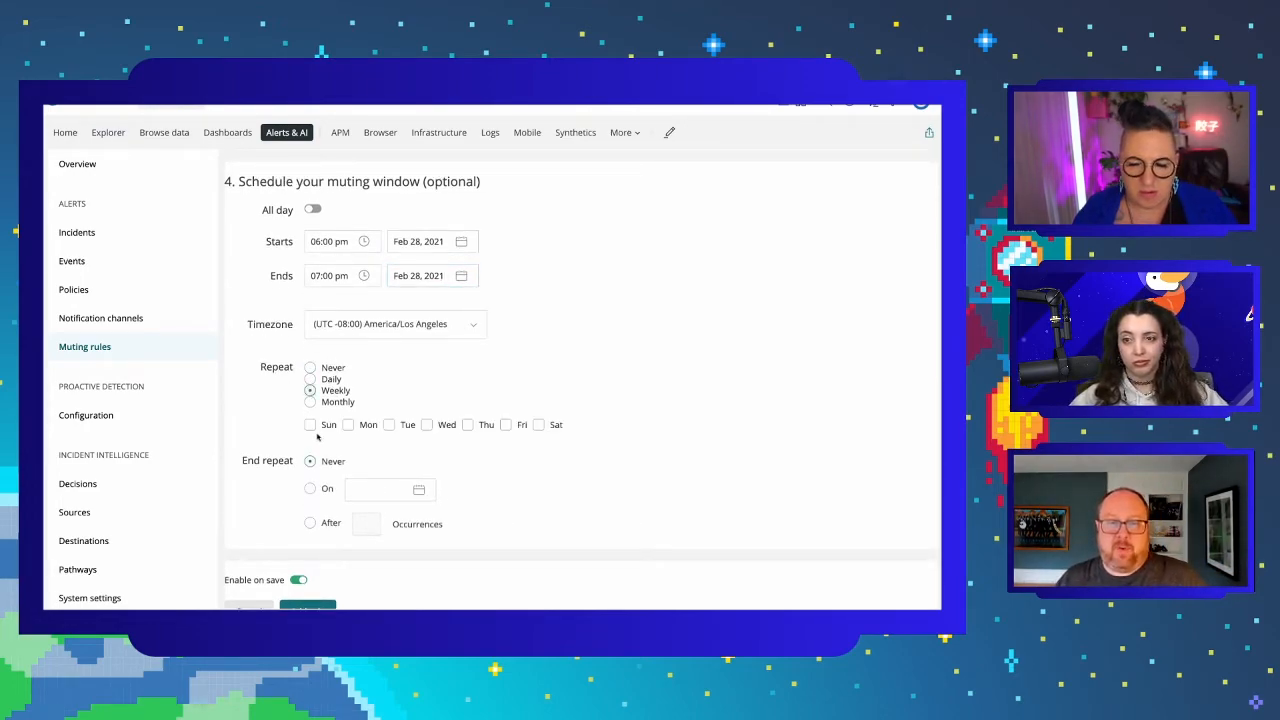
left_click(311, 425)
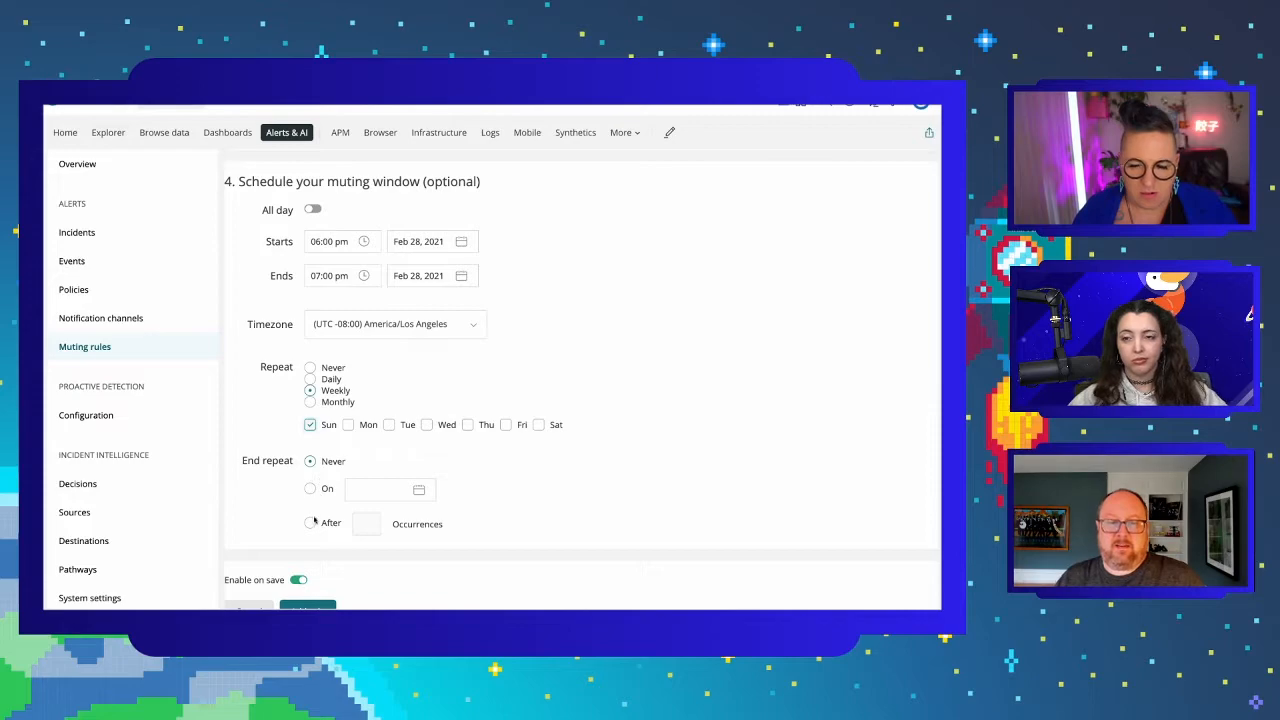
- End the weekly repetition after 3 occurrences and add the muting rule
scroll(328, 500, "down", 1)
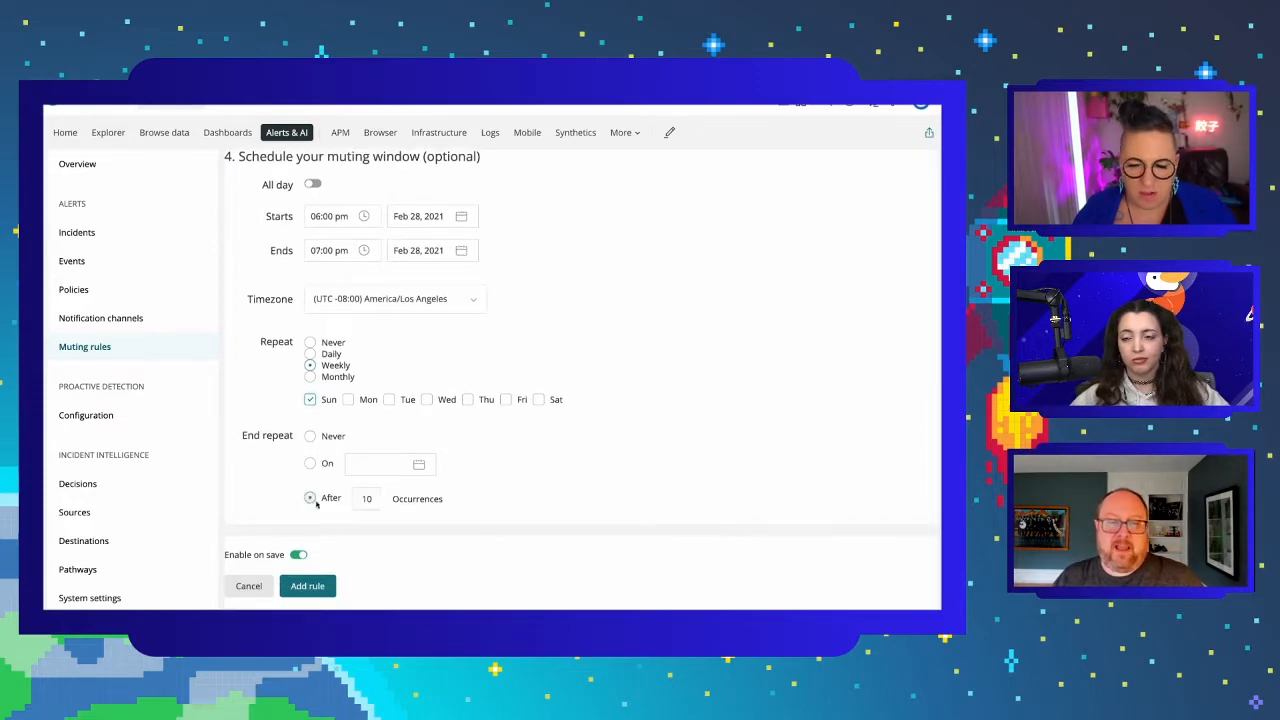
left_click(310, 497)
double_click(365, 500)
type("3")
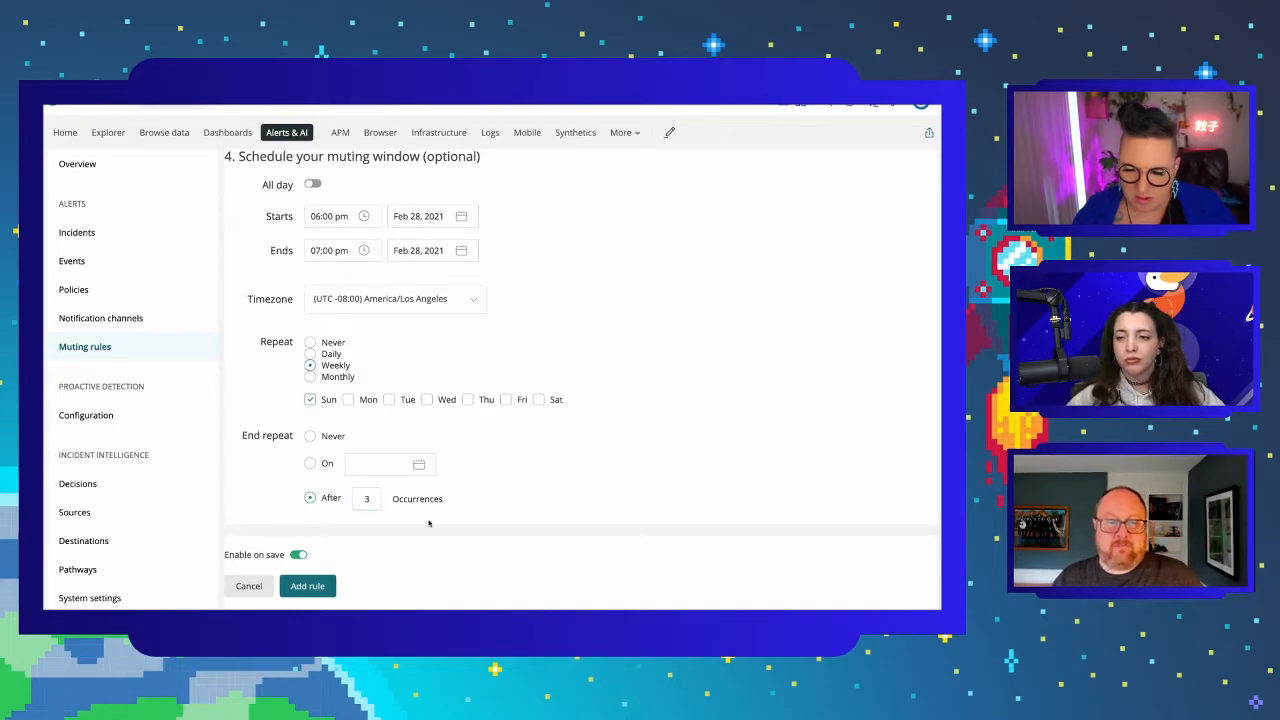
left_click(305, 587)
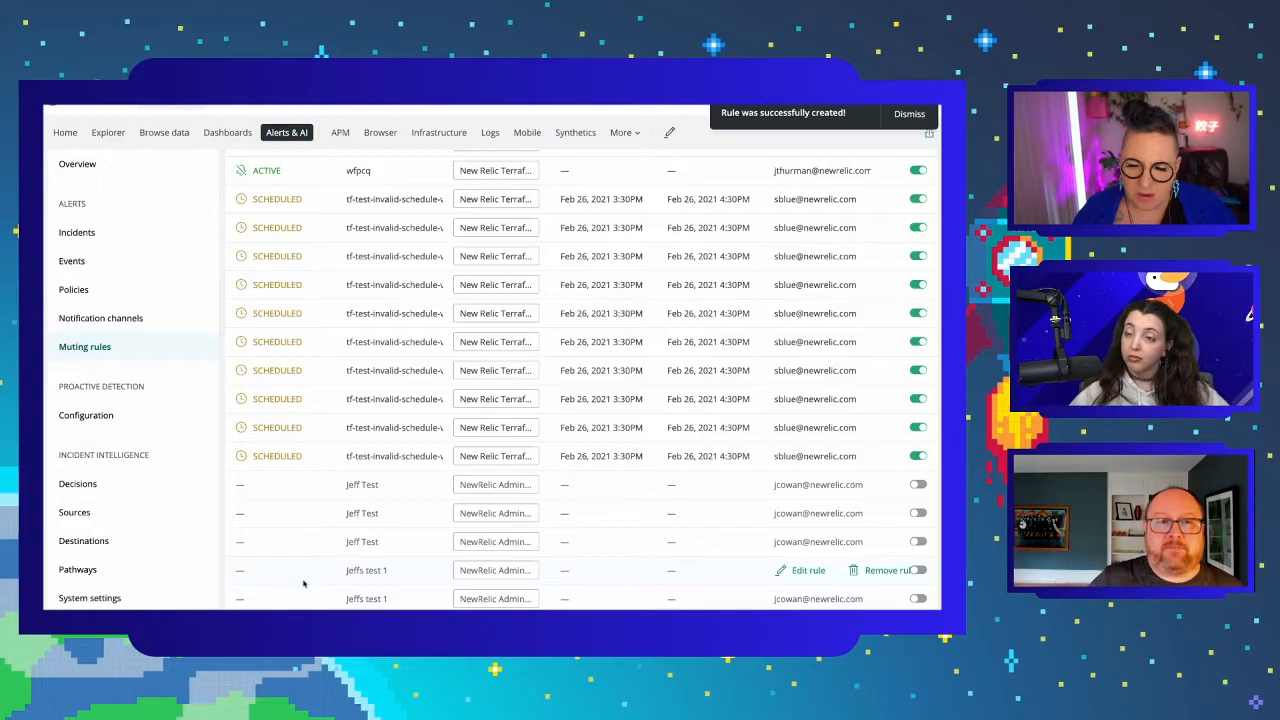
- Look through the muting rules list for the new Kafka Staging Maintenance rule
scroll(304, 583, "down", 2)
scroll(304, 583, "up", 3)
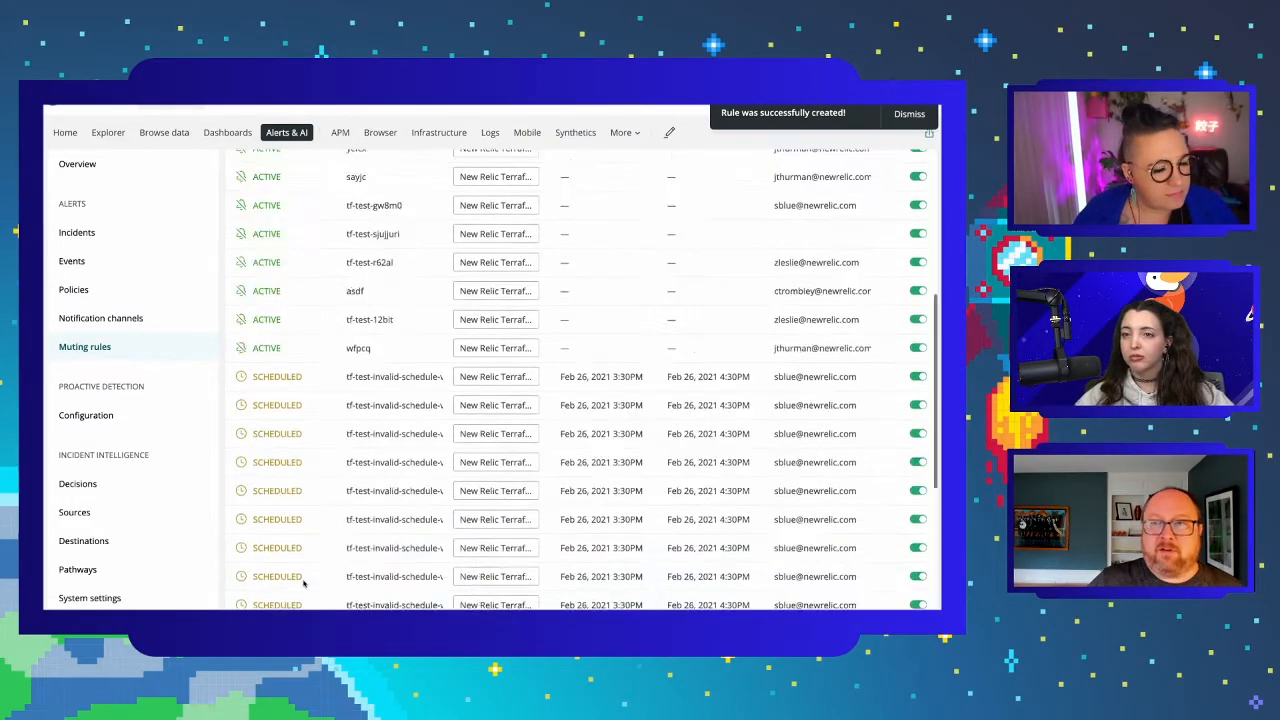
scroll(304, 583, "up", 4)
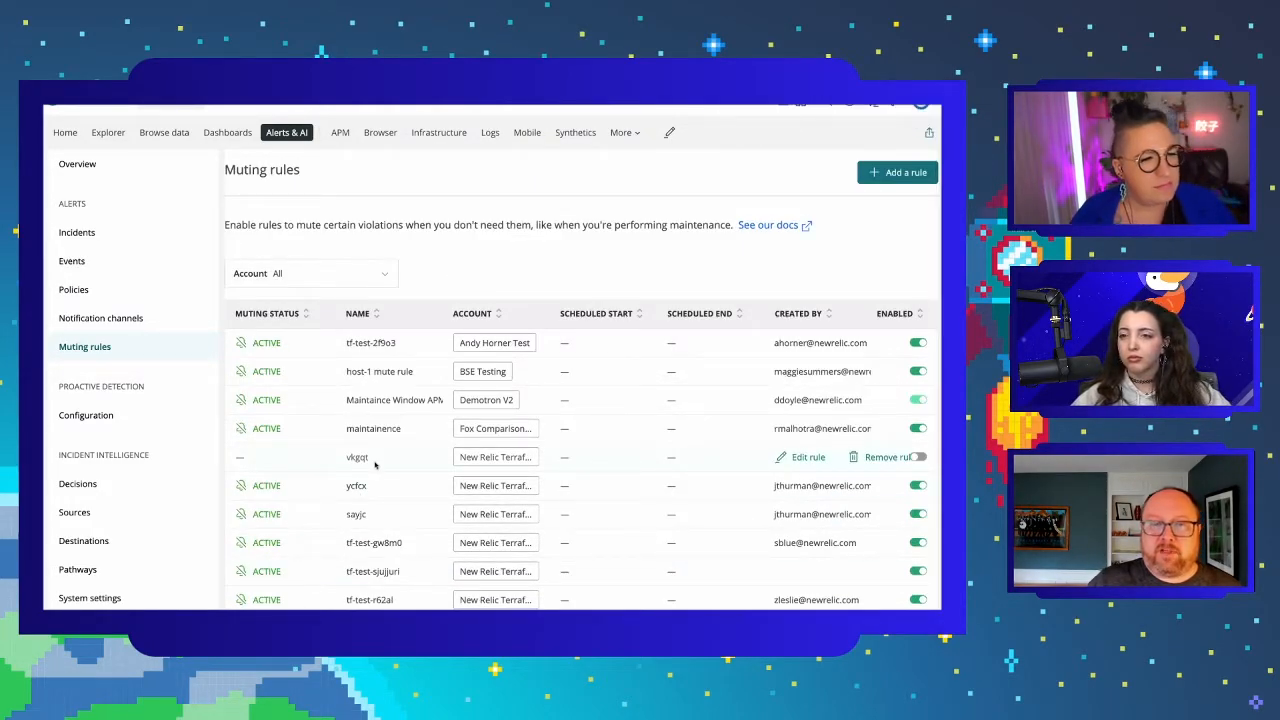
scroll(375, 463, "down", 10)
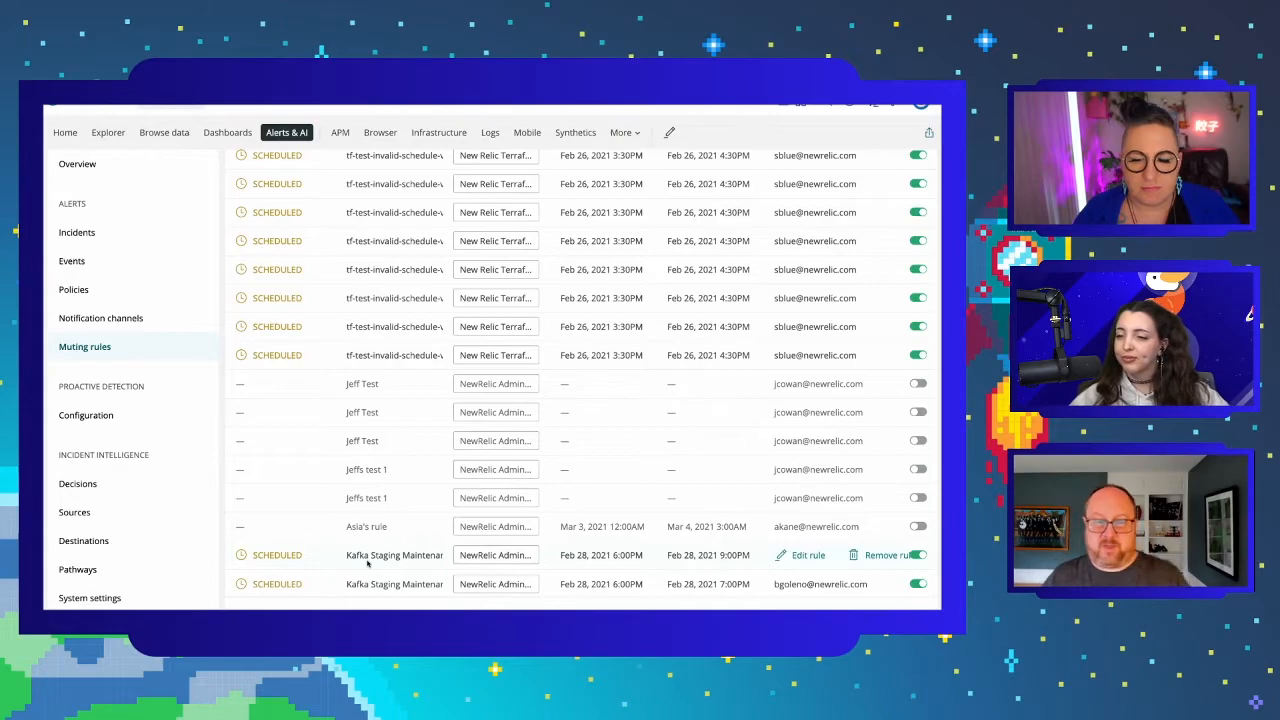
- Remove the Kafka Staging Maintenance - March 2021 muting rule scheduled for Feb 28, 2021 from 6:00 PM to 7:00 PM
left_click(866, 586)
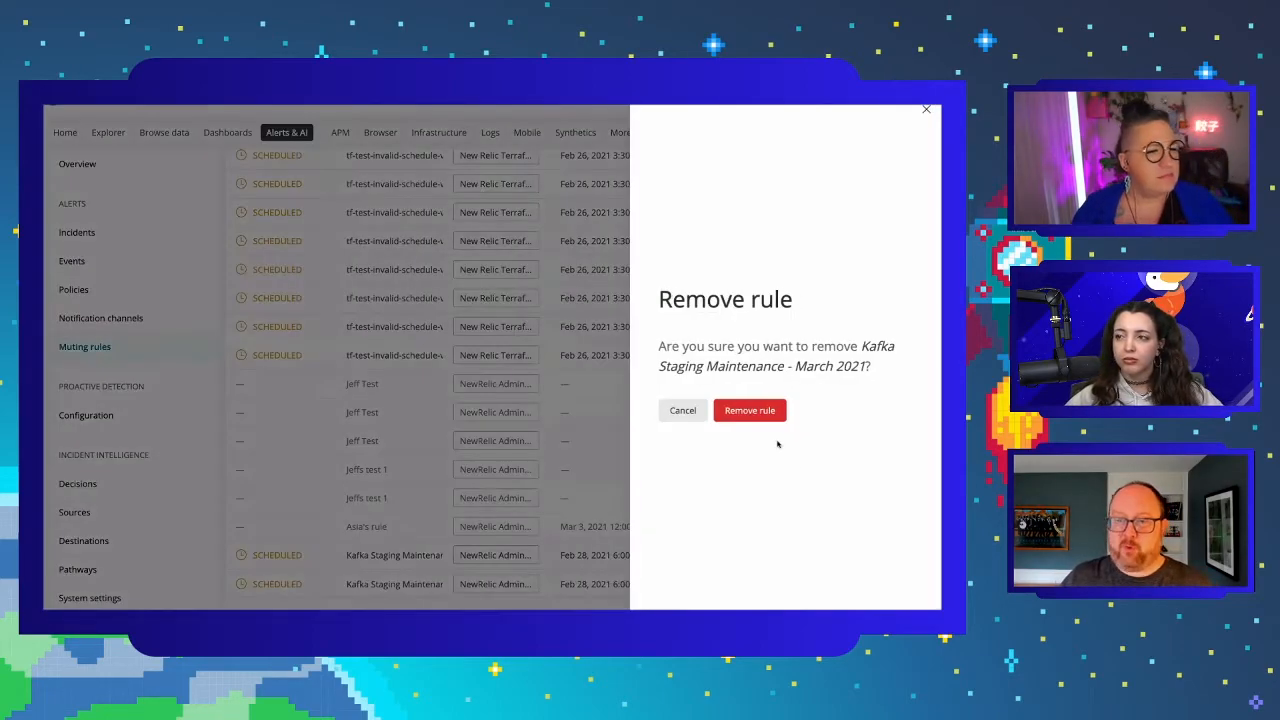
left_click(765, 411)
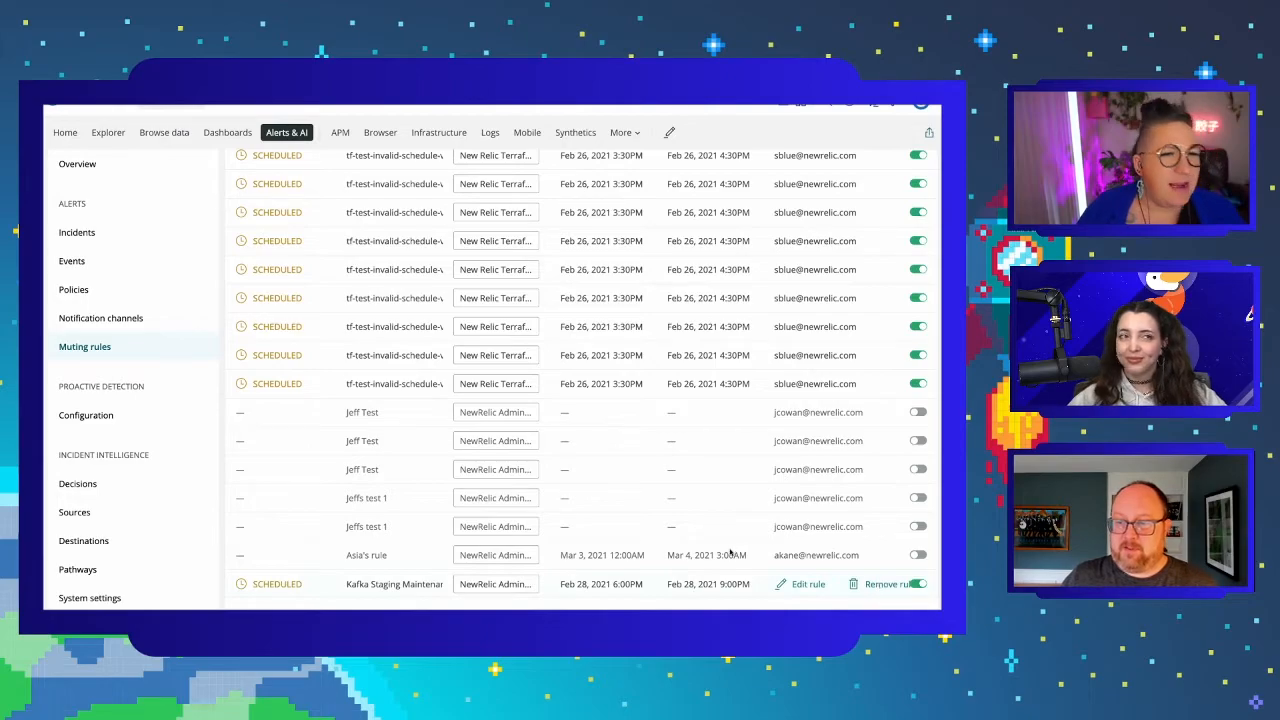
scroll(543, 440, "up", 5)
scroll(543, 440, "up", 3)
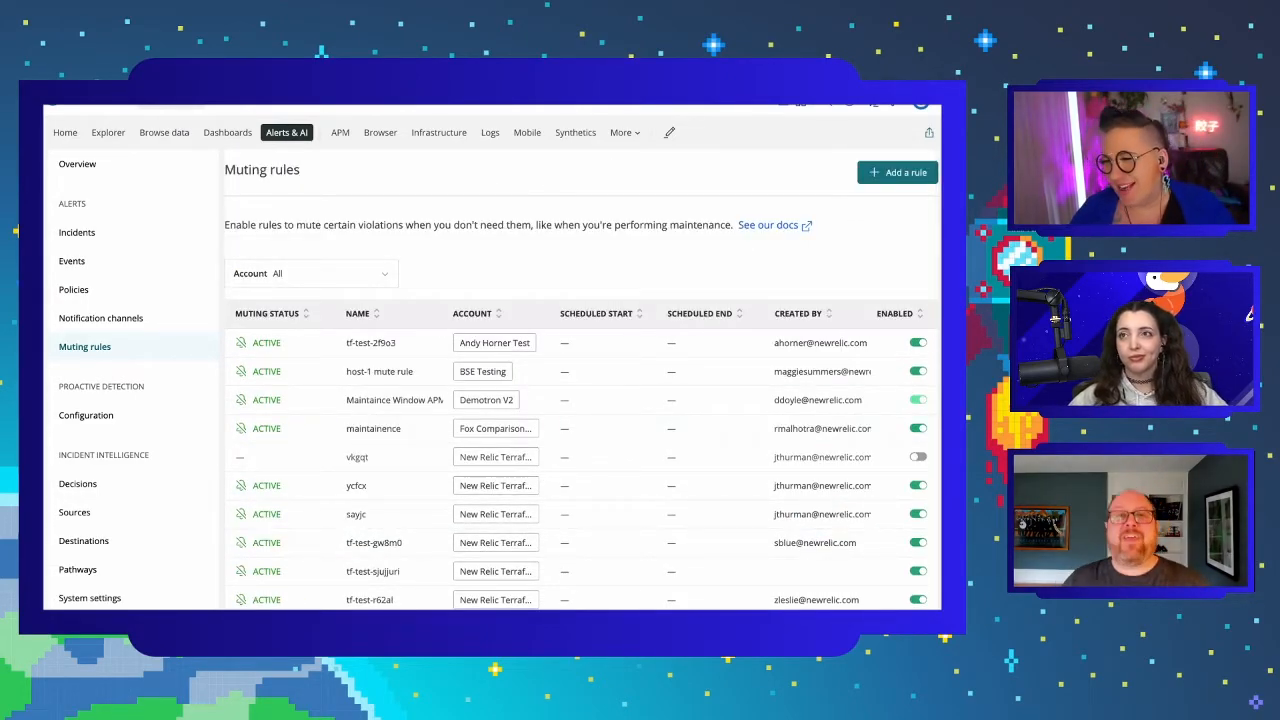
- Return to the NrAiIncident query for stg-huge-sugar-kafka and review the incident attributes around the muted field in the JSON results
key("ctrl+Tab")
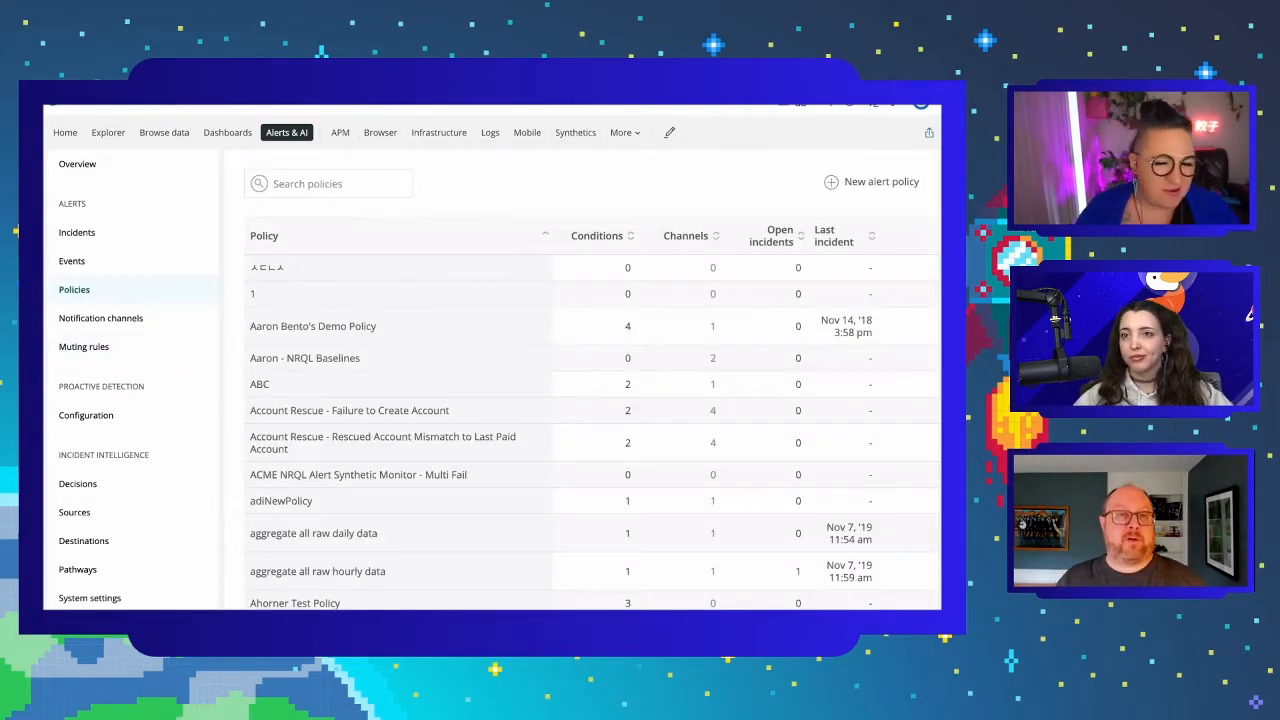
key("ctrl+Tab")
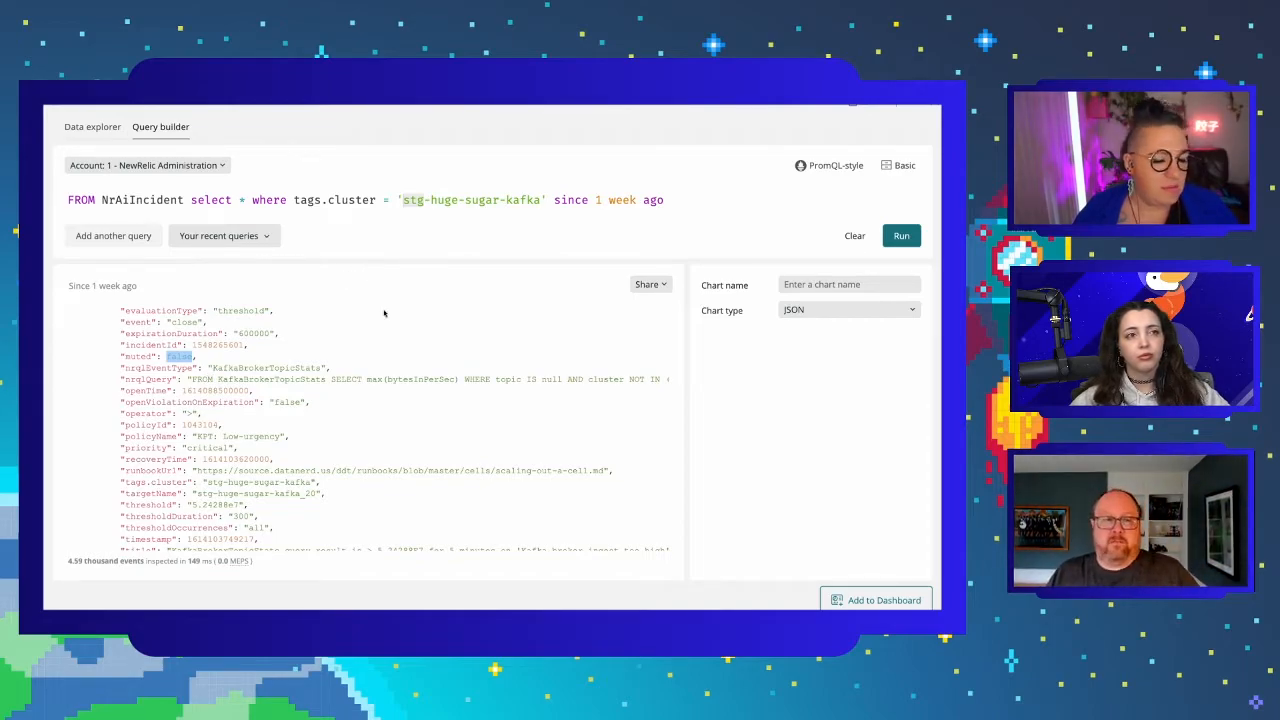
scroll(384, 313, "down", 1)
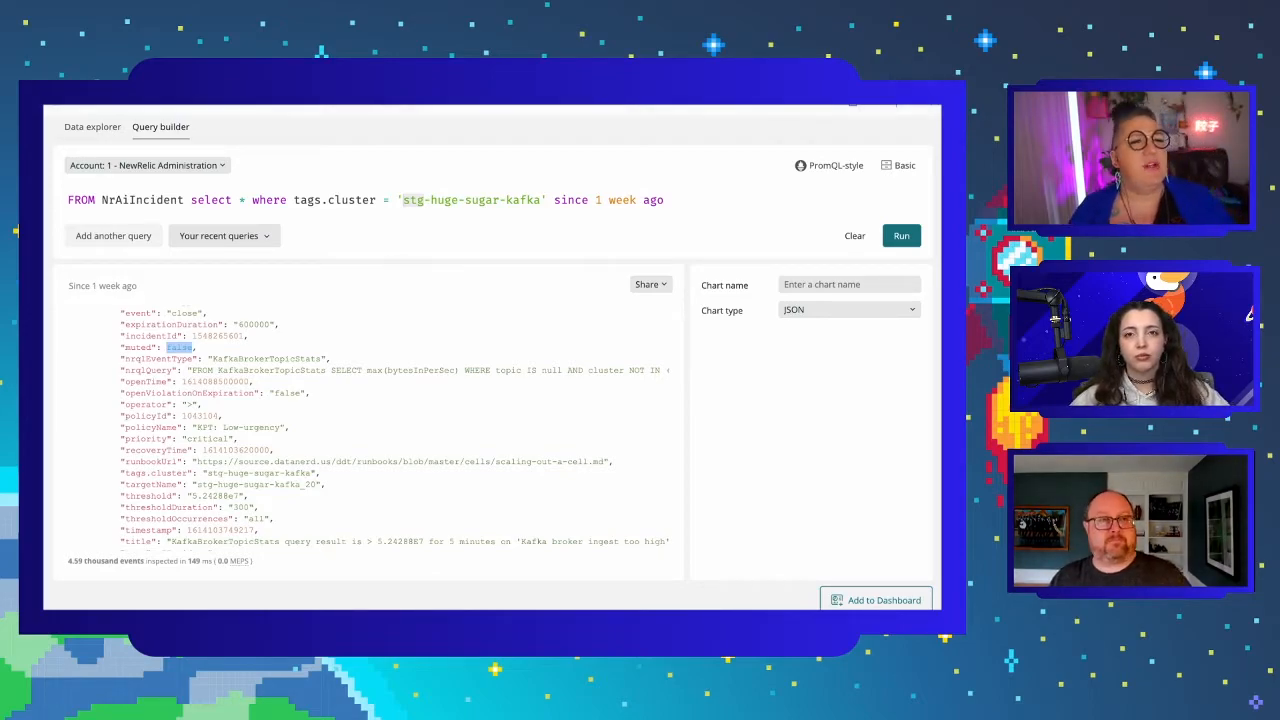
- Revisit the muting rules list and bring up the summary of the kafka-admin (stg-huge-sugar) service
key("ctrl+Tab")
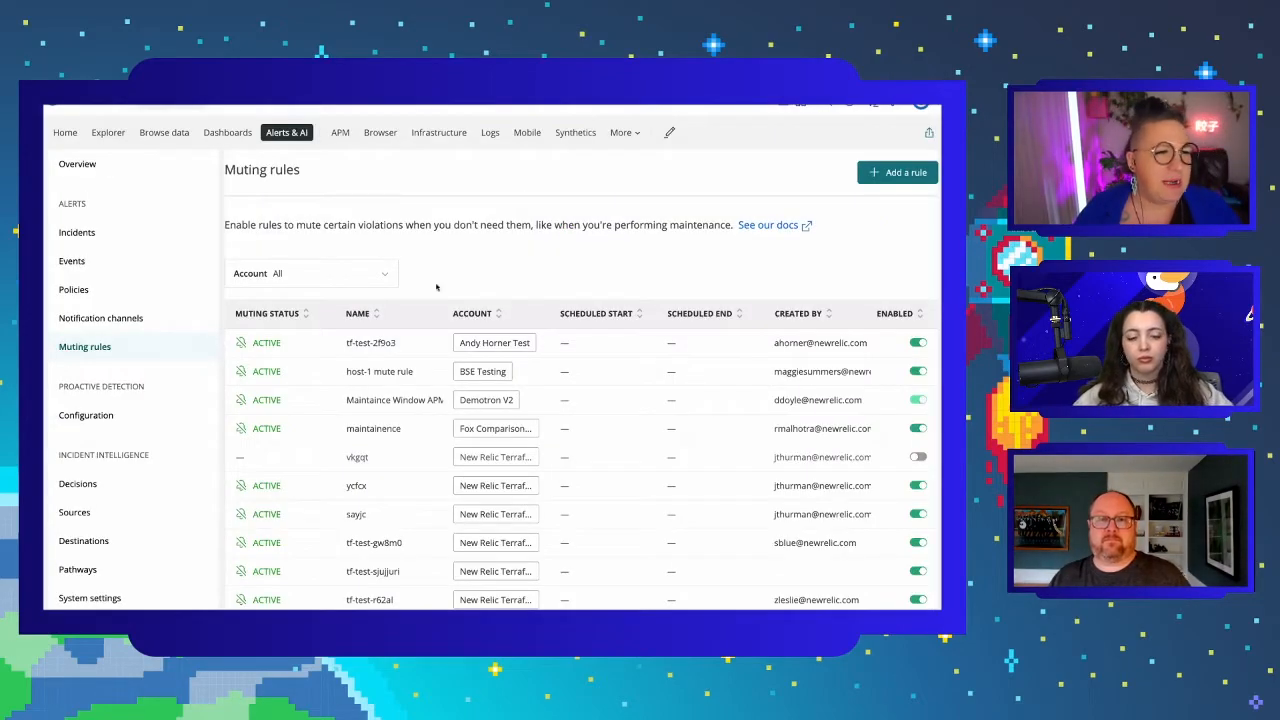
scroll(436, 287, "down", 1)
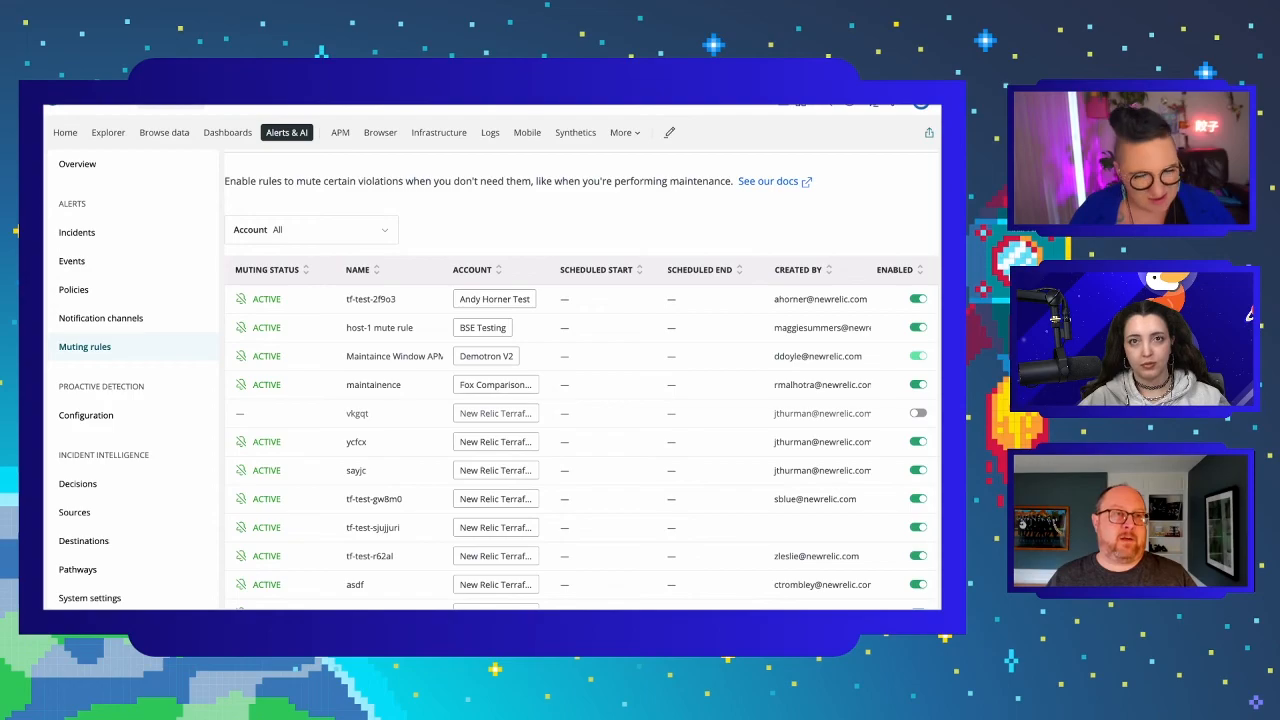
key("ctrl+Tab")
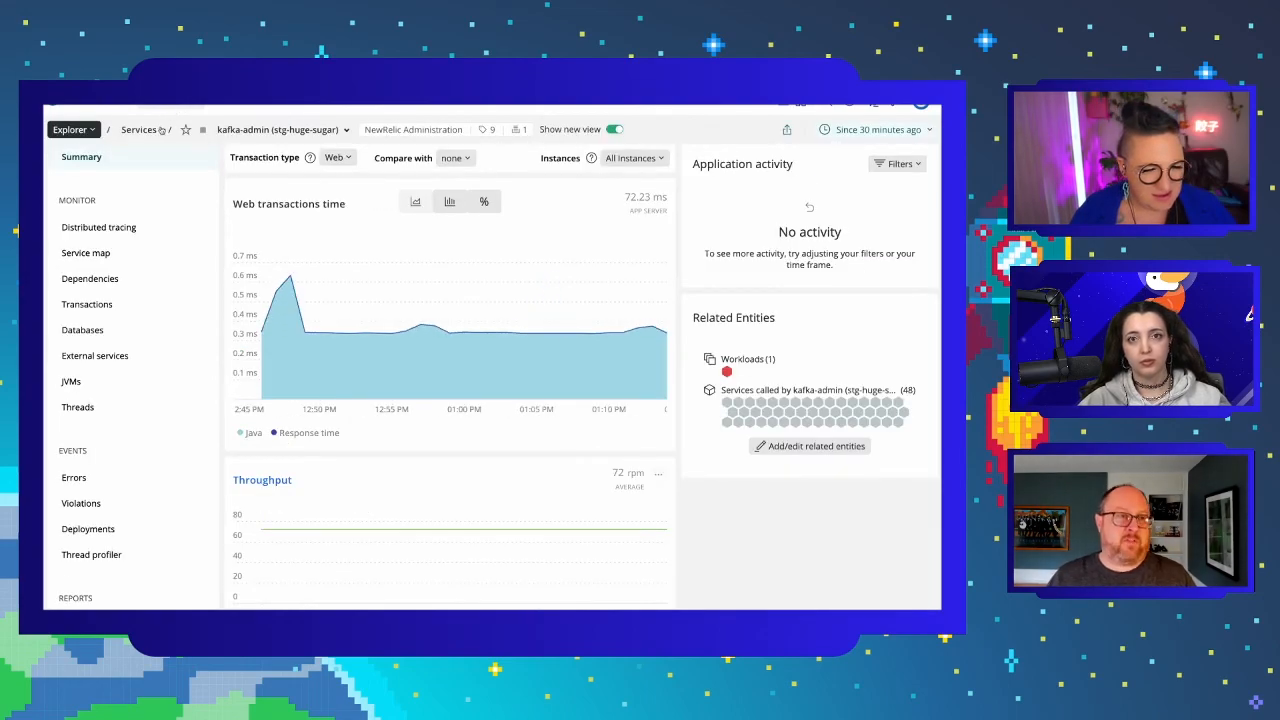